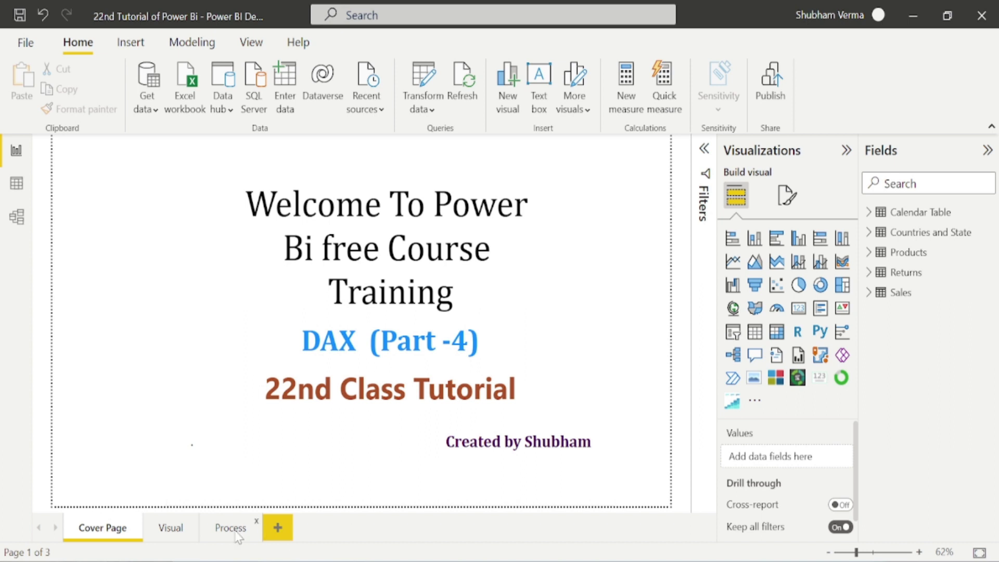
On the Visual page, review the Total Cost 2 measure's SUM formula and the Sales table's Cost column
click(179, 530)
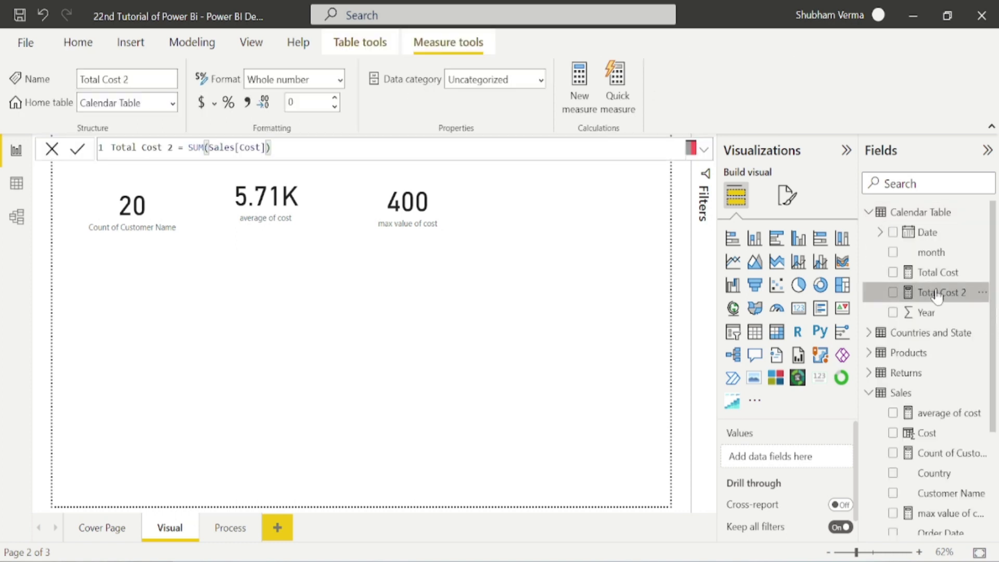
drag(188, 147, 271, 148)
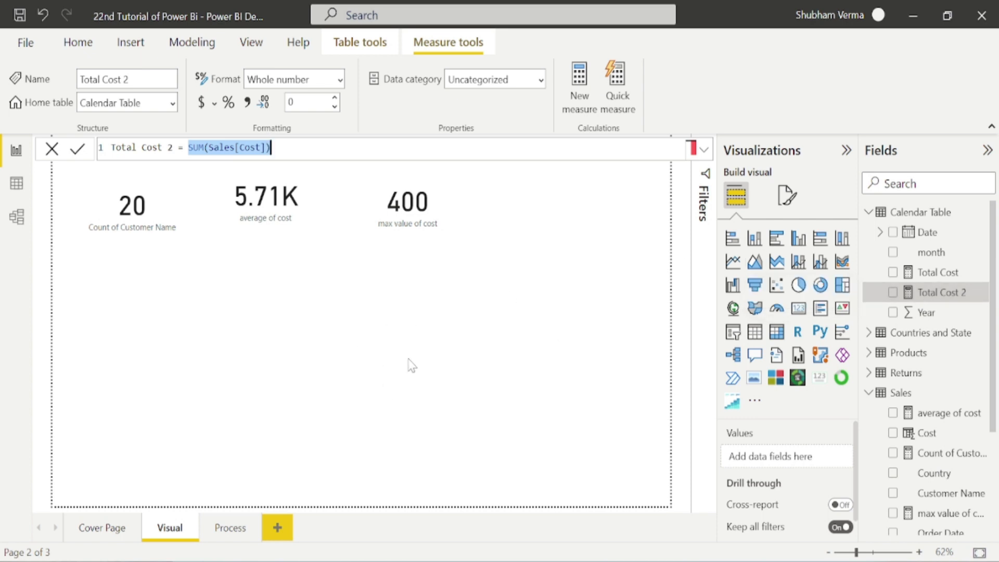
click(445, 389)
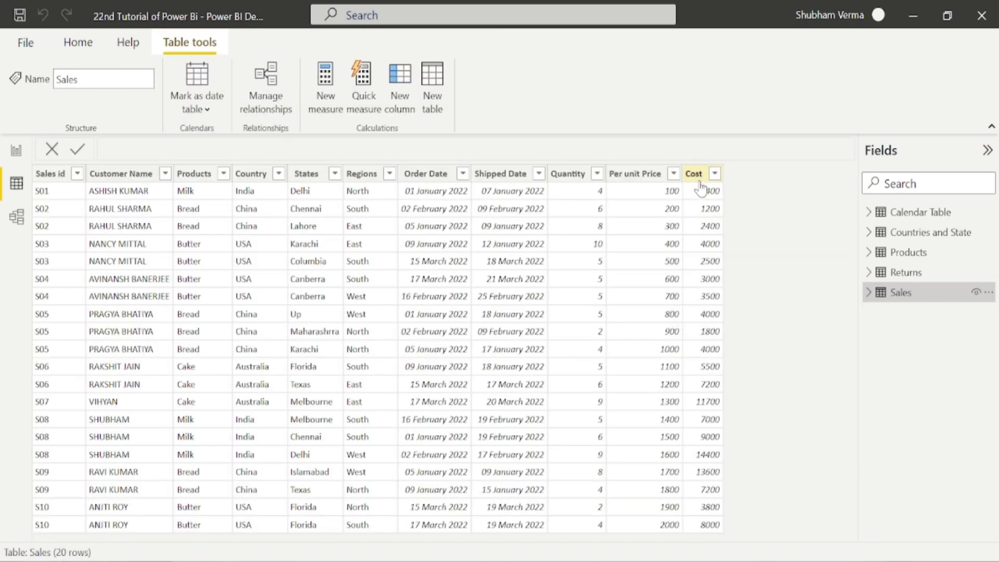
click(703, 182)
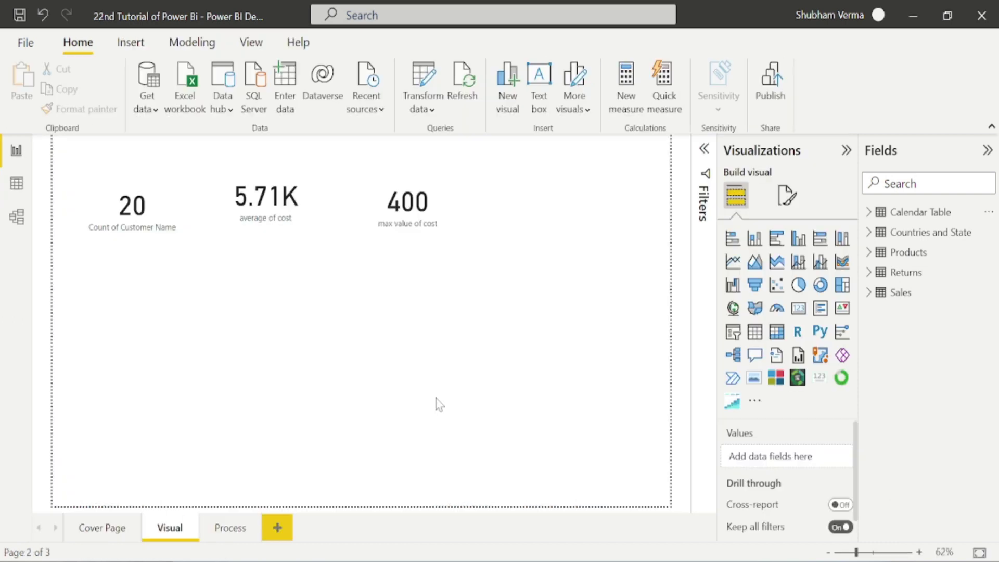
Add a card visual in the empty area of the Visual page and populate it with the Sales table's Cost field
click(798, 308)
drag(593, 166, 390, 338)
click(900, 291)
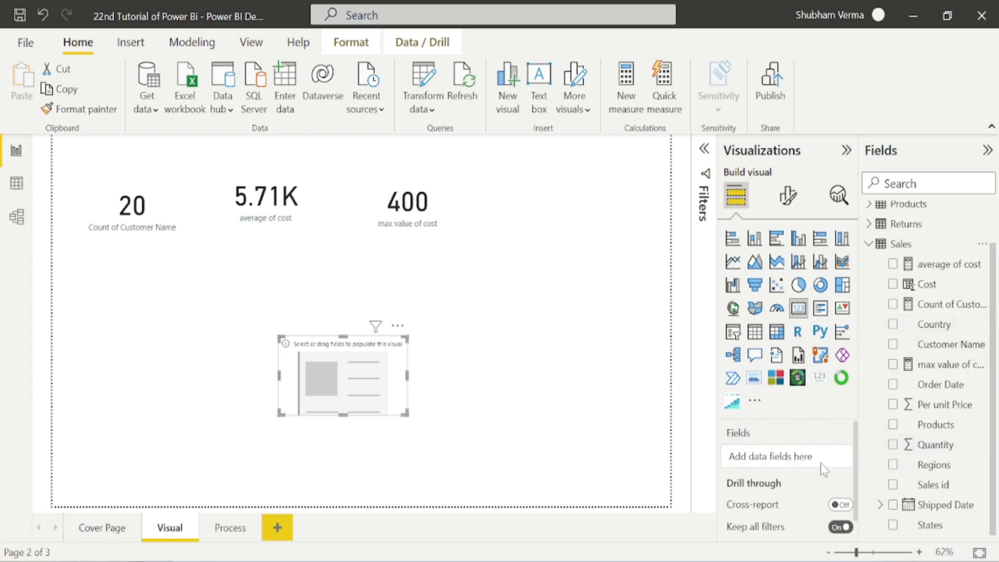
click(915, 183)
text(cost)
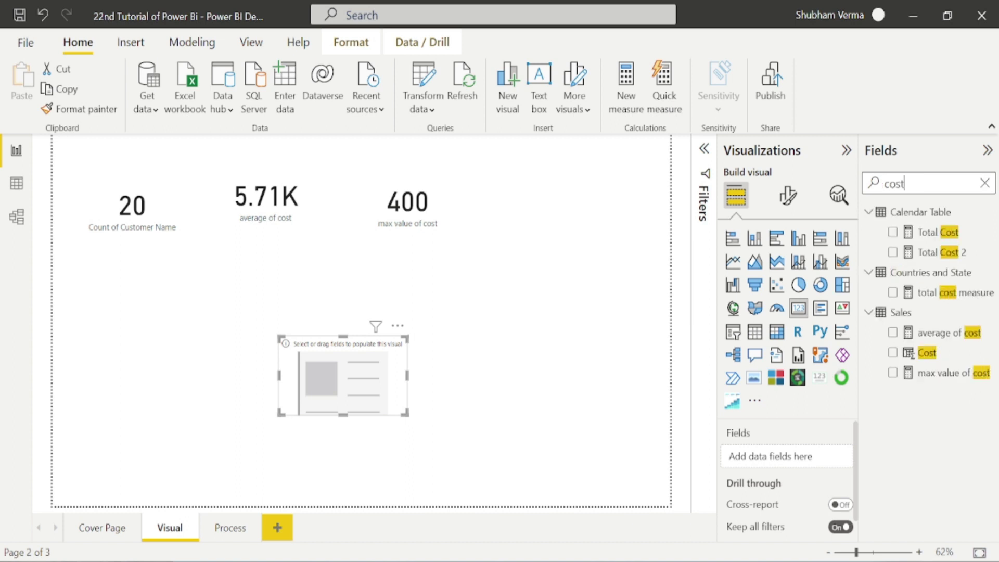
drag(927, 353, 396, 377)
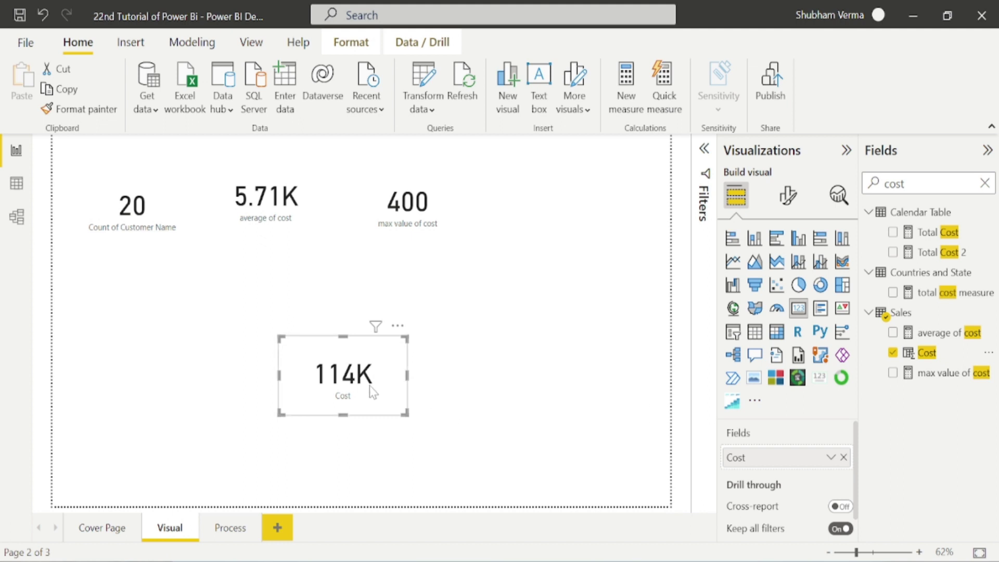
Try summarizing the new card's Cost field by Average and by Minimum
click(831, 457)
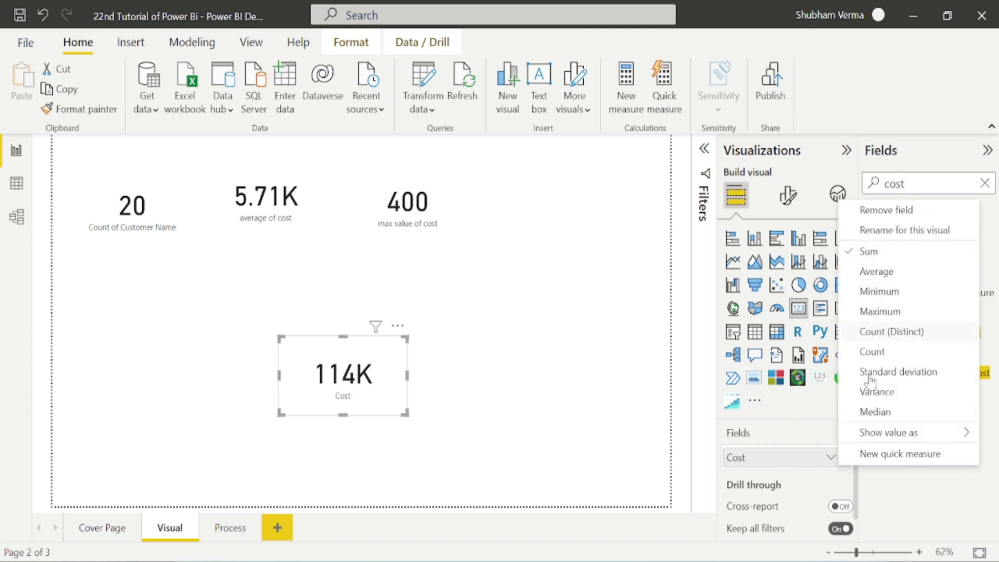
click(856, 271)
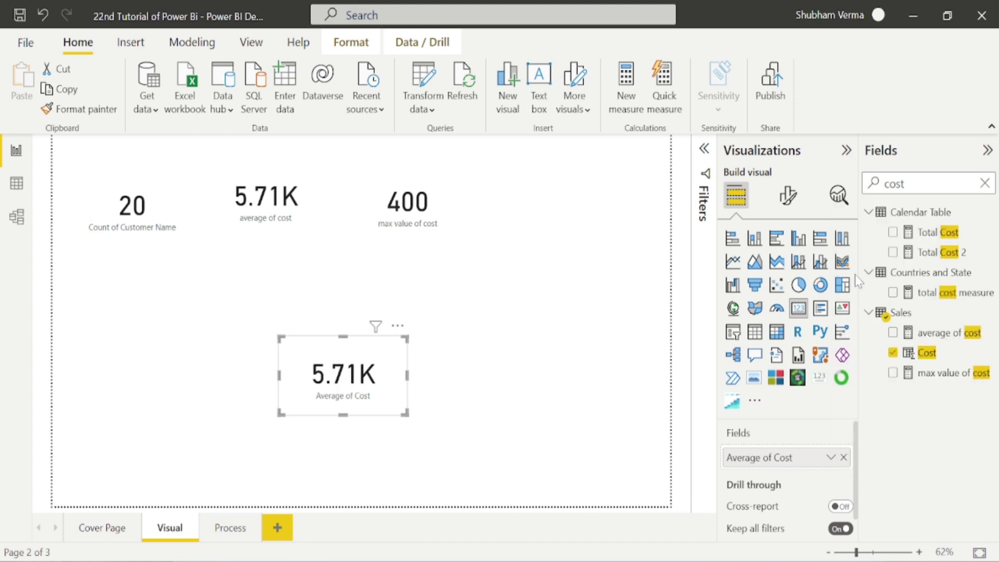
click(829, 458)
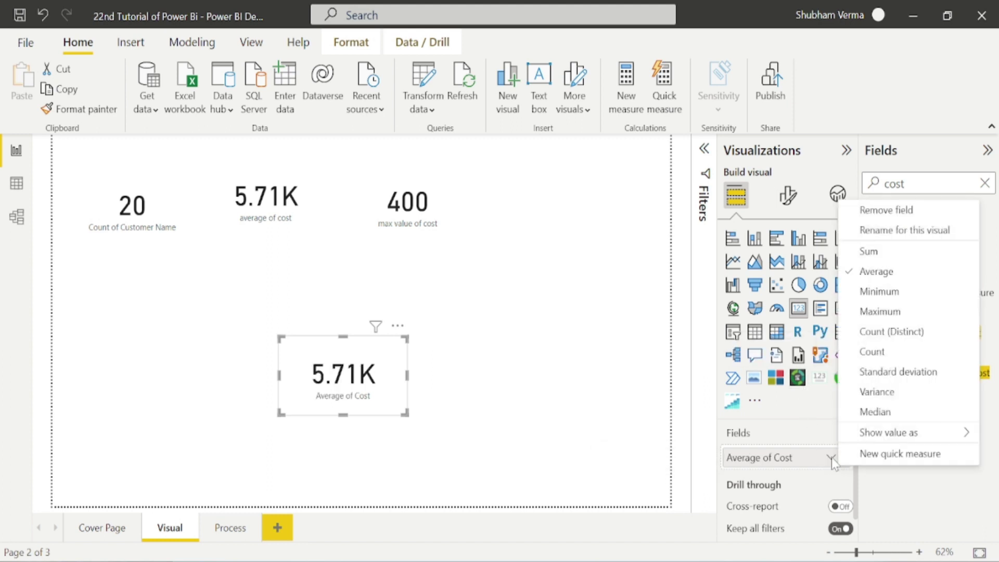
click(855, 293)
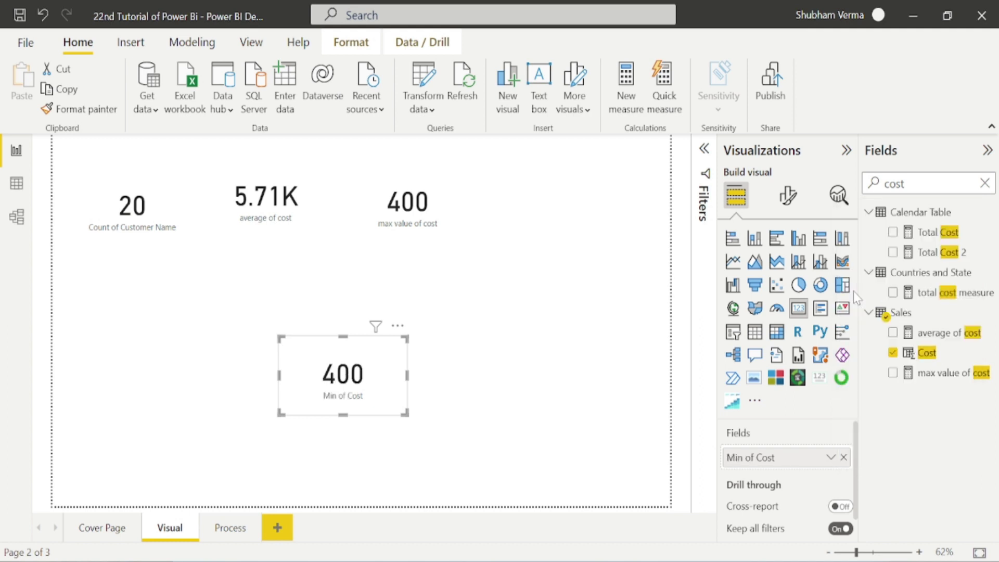
Set the new card's Cost summarization to Maximum
click(830, 458)
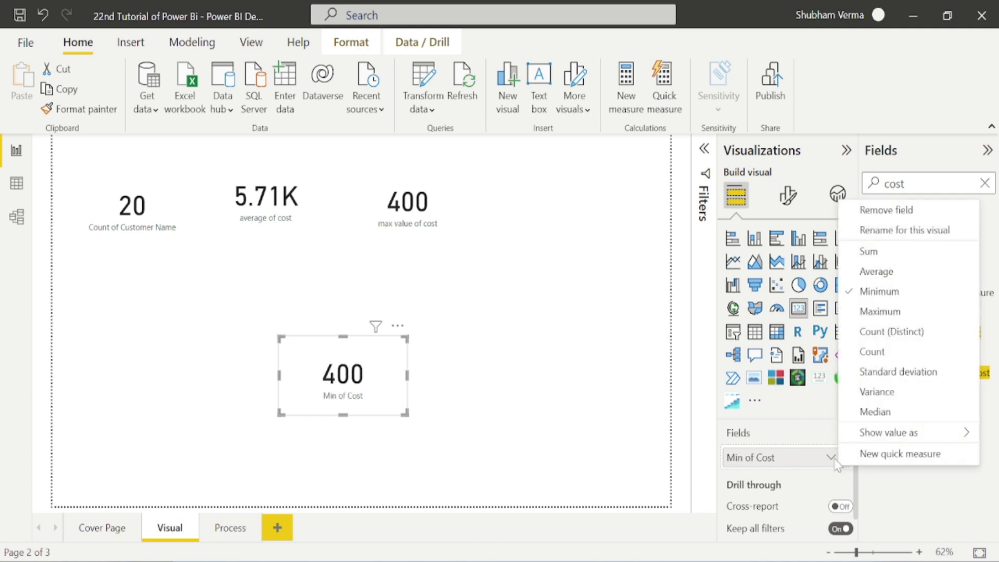
click(853, 313)
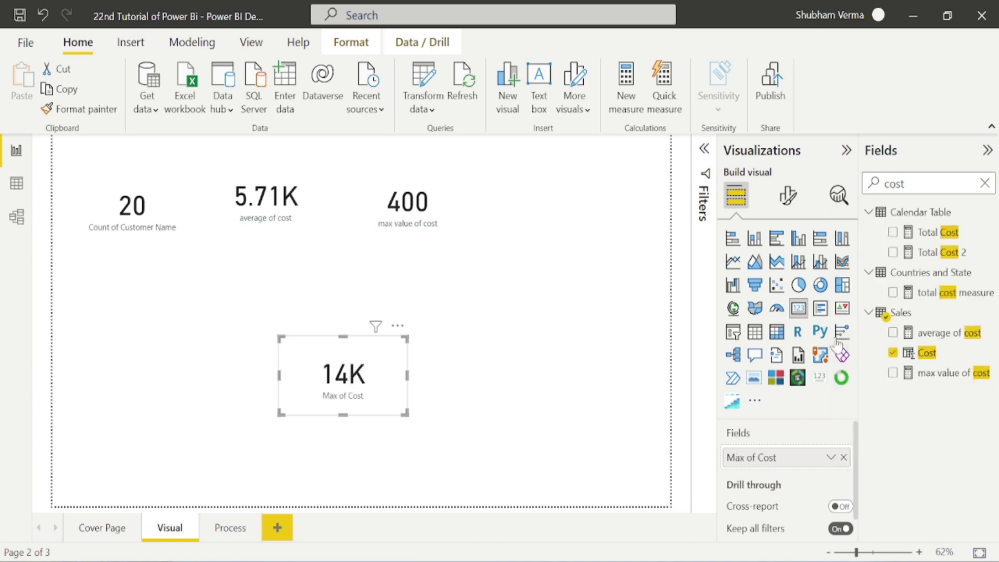
click(830, 457)
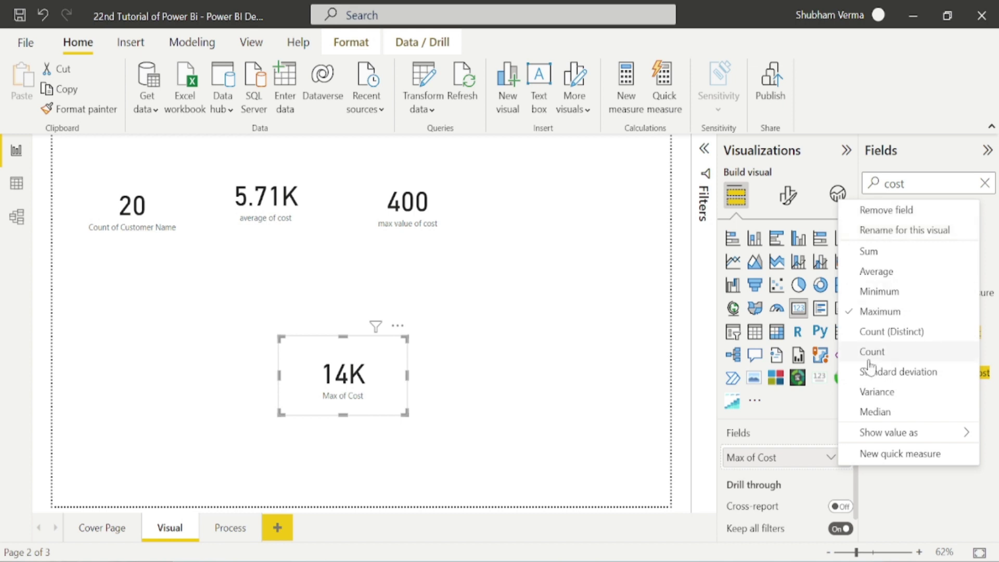
click(538, 463)
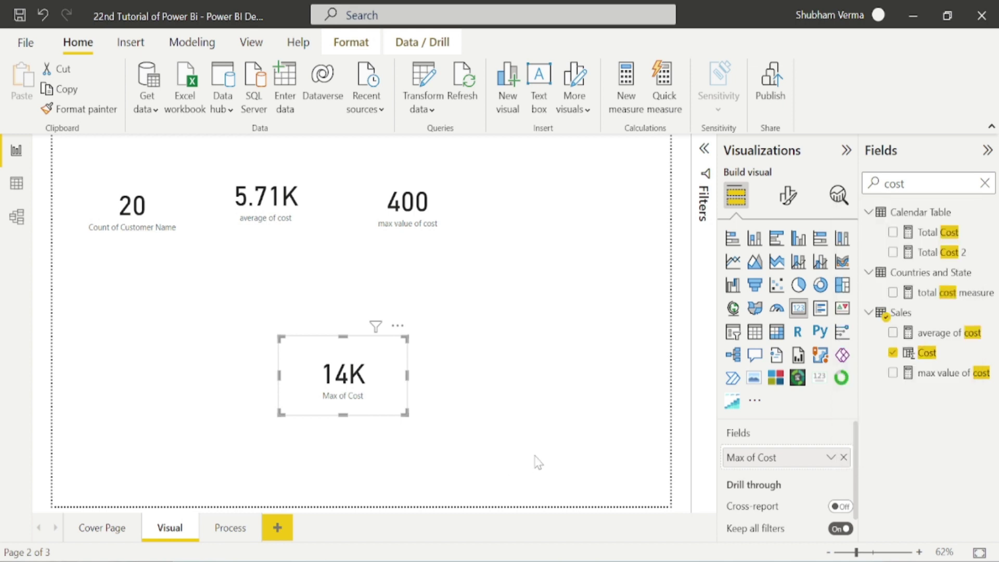
Move the Max of Cost card to just below the Count of Customer Name card
click(181, 218)
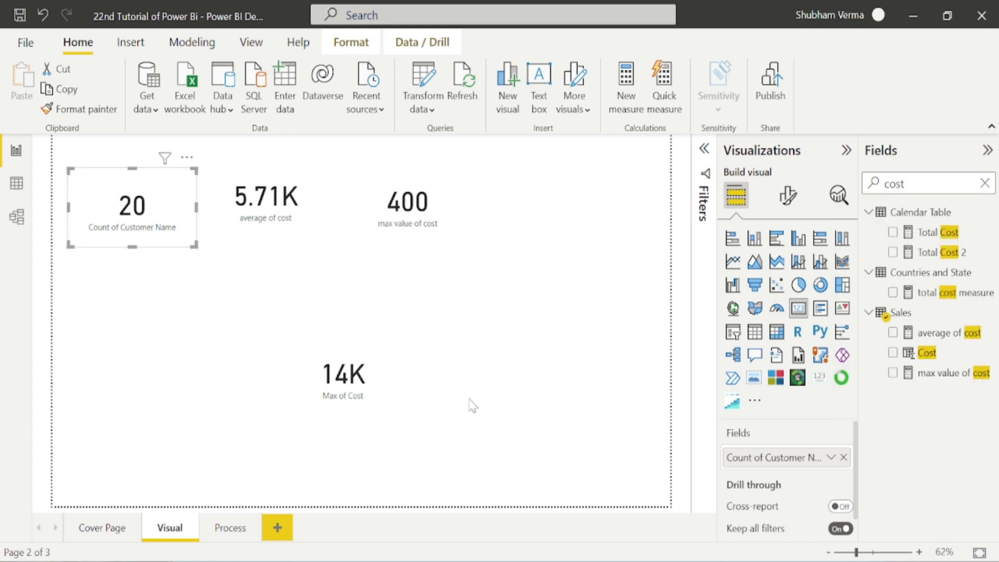
drag(401, 328, 200, 270)
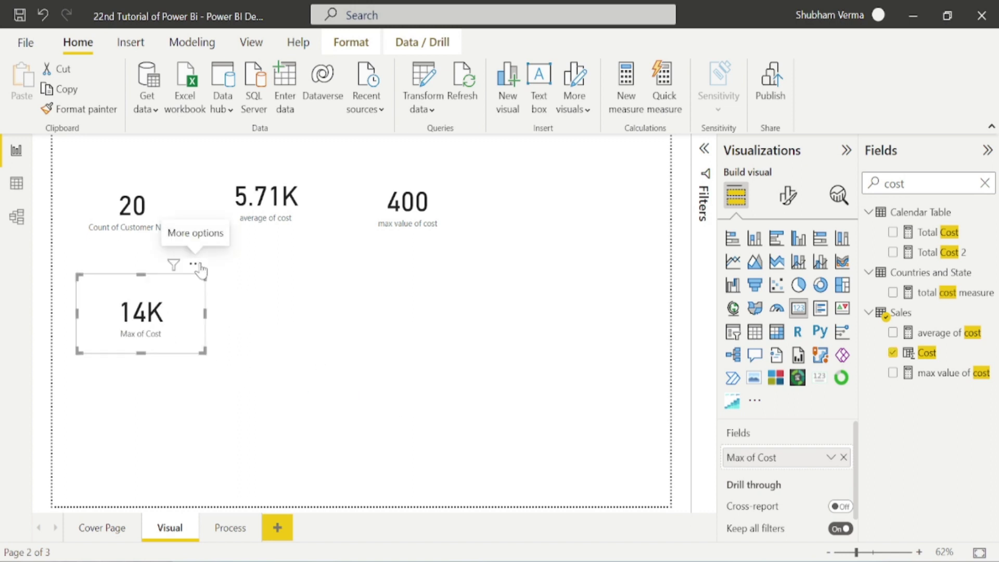
click(439, 451)
Search the fields for "customer" and add a Customer Name visual to the page, converting it to a card
double_click(893, 183)
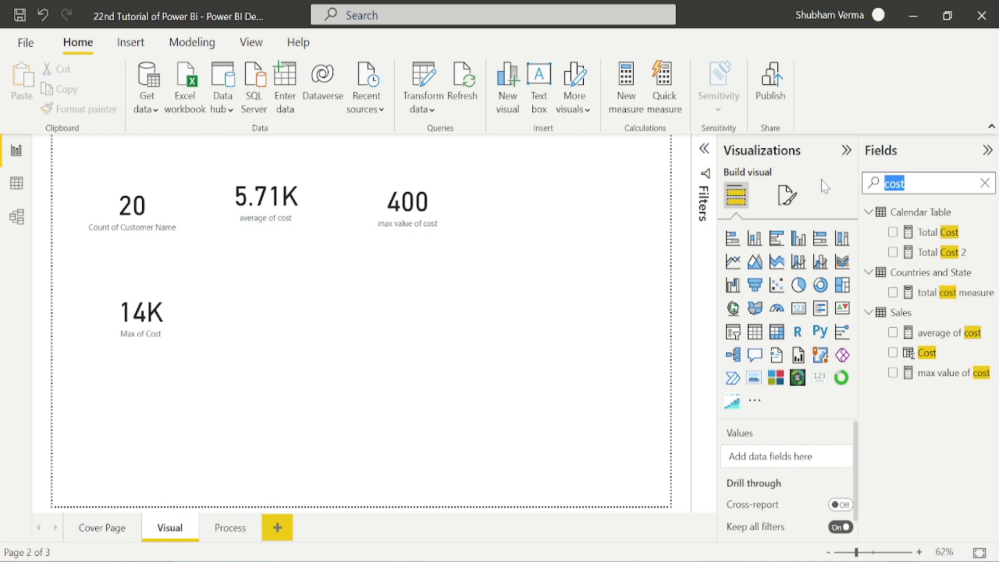
text(cuto)
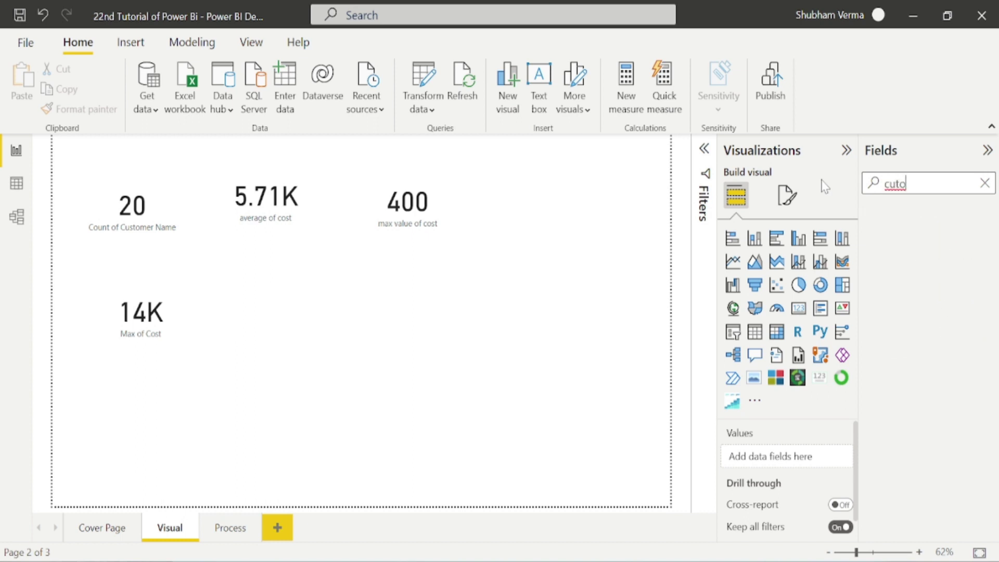
key(BackSpace)
key(BackSpace)
text(stomer)
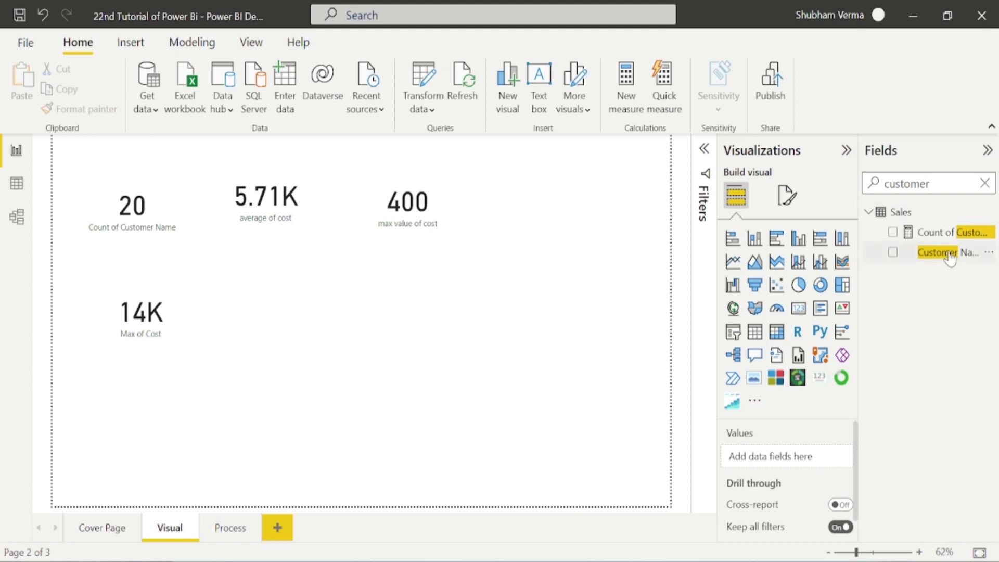
drag(948, 258, 523, 411)
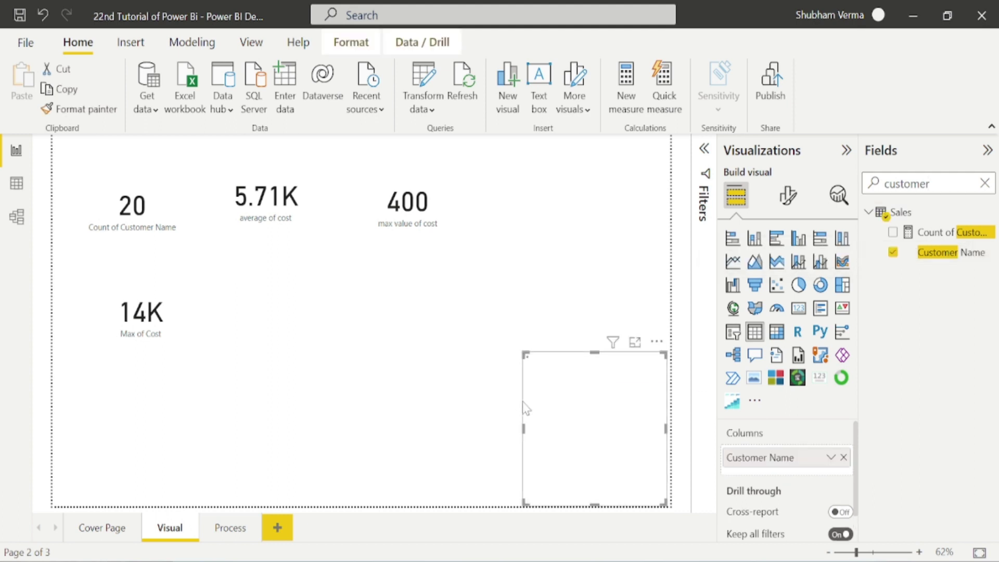
click(798, 307)
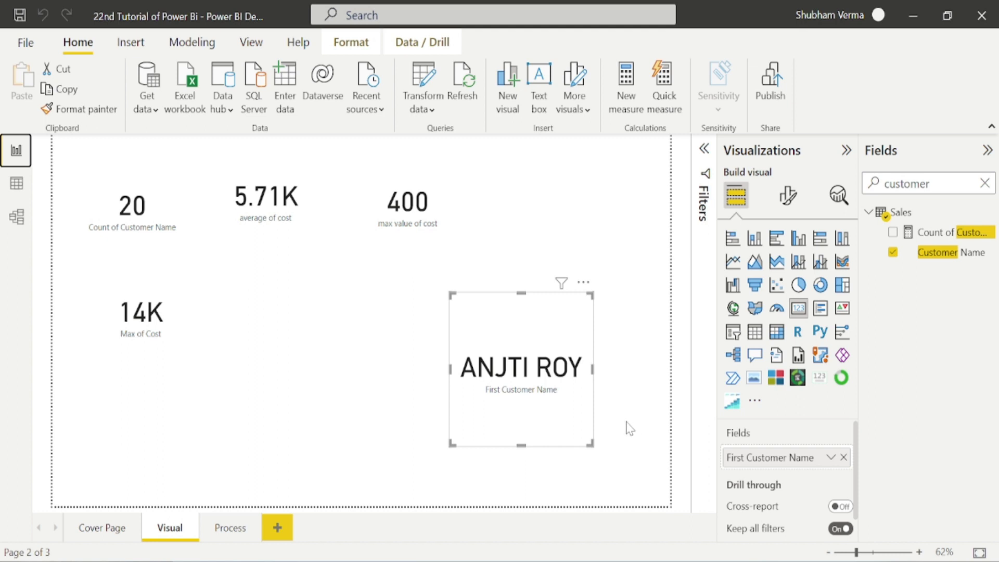
Sort the Sales table ascending by Customer Name and compare its first entry with the First Customer Name card
click(17, 190)
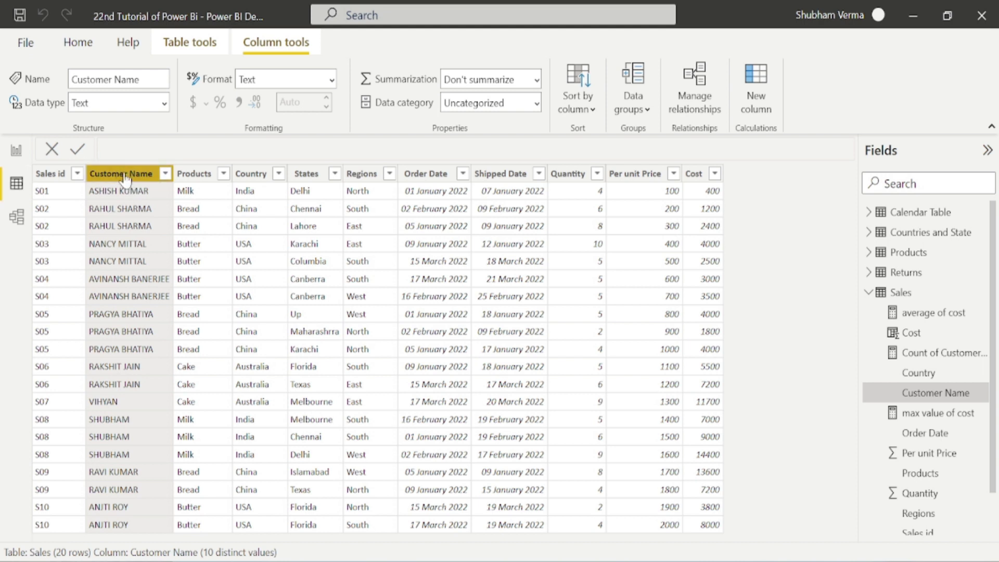
click(166, 173)
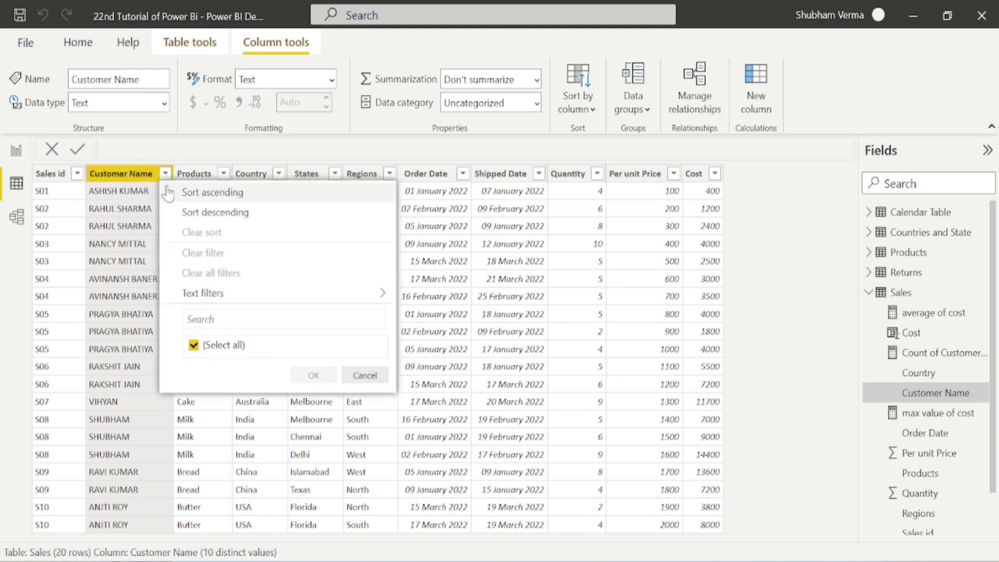
click(207, 192)
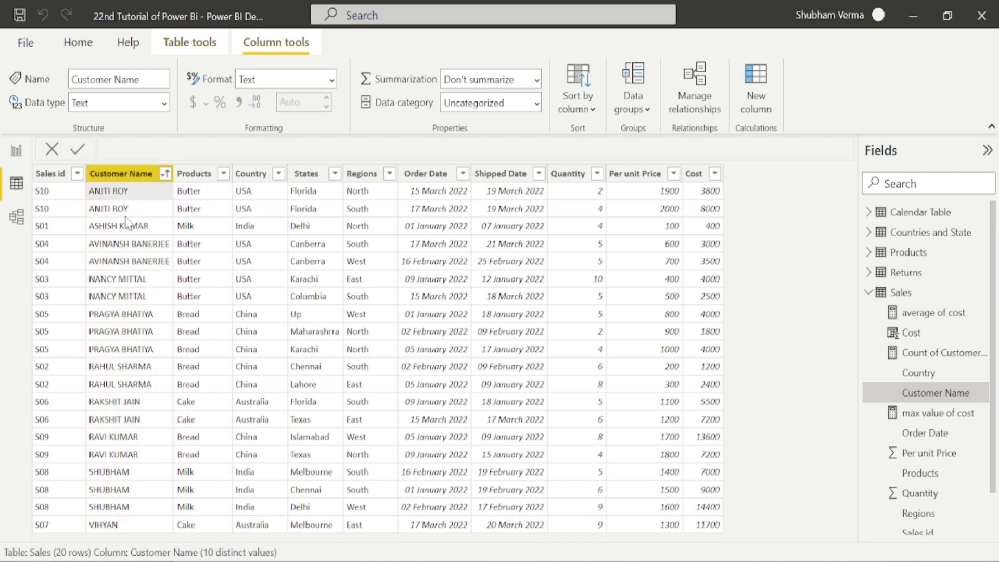
click(16, 150)
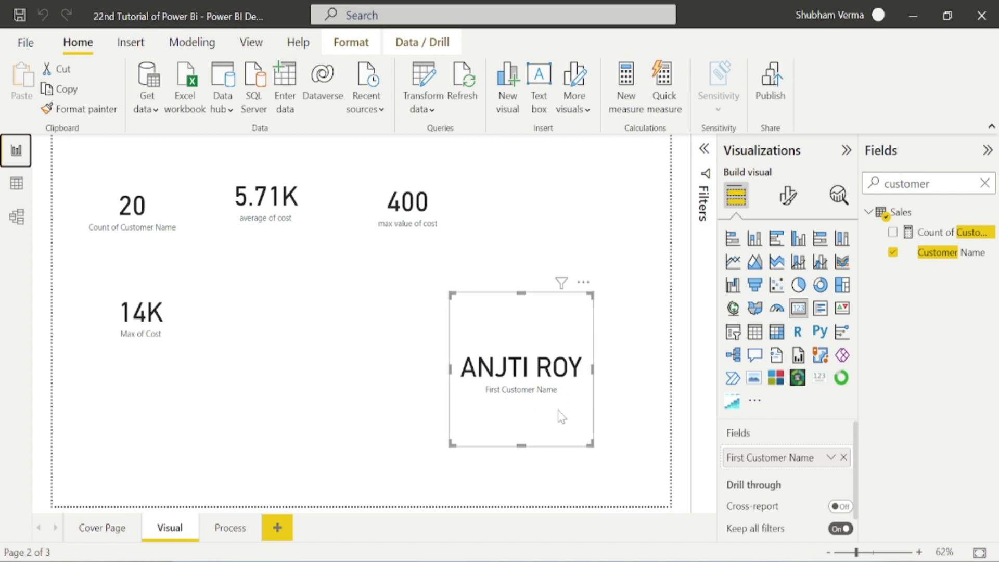
click(16, 183)
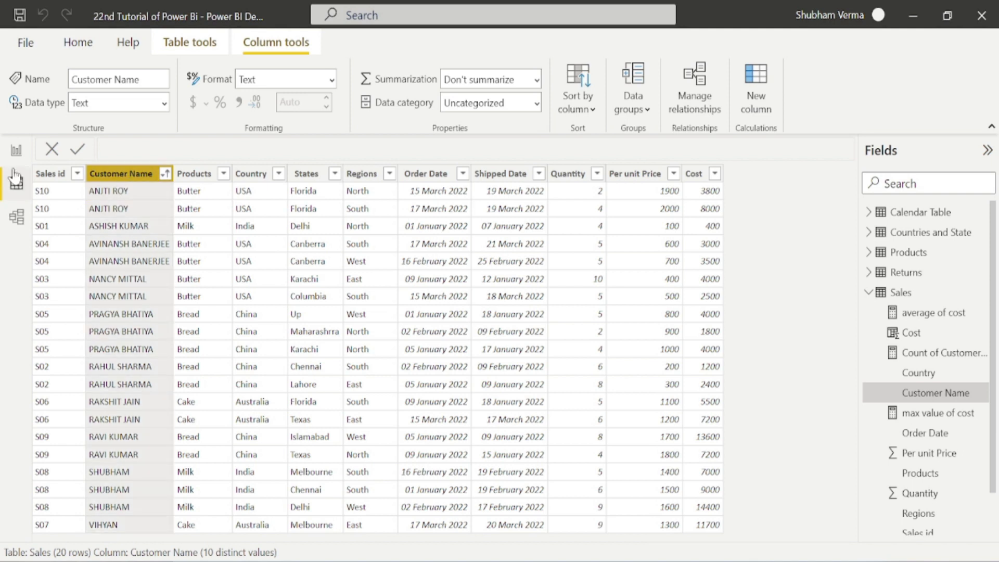
click(16, 150)
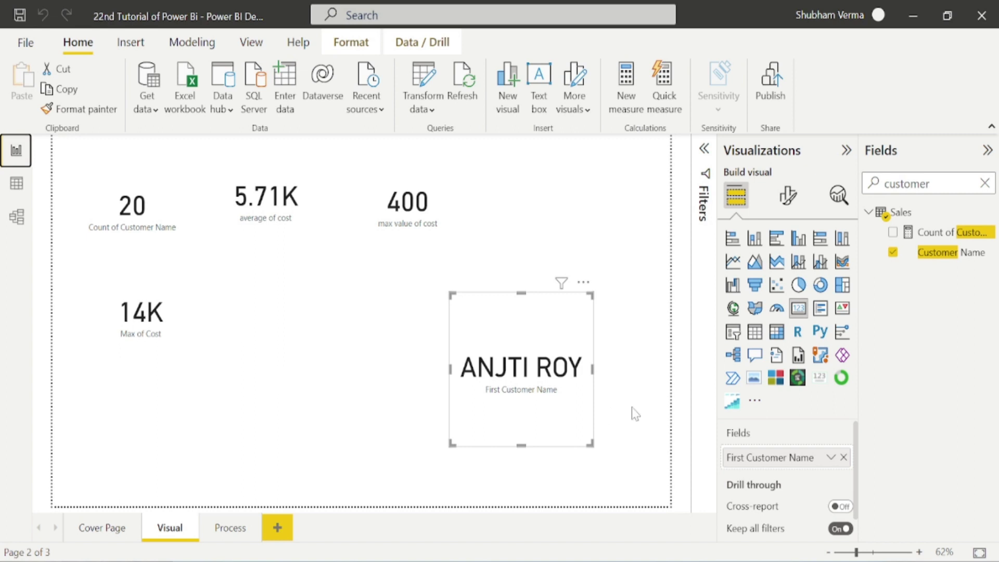
Set the Customer Name card's summarization to Count
click(831, 459)
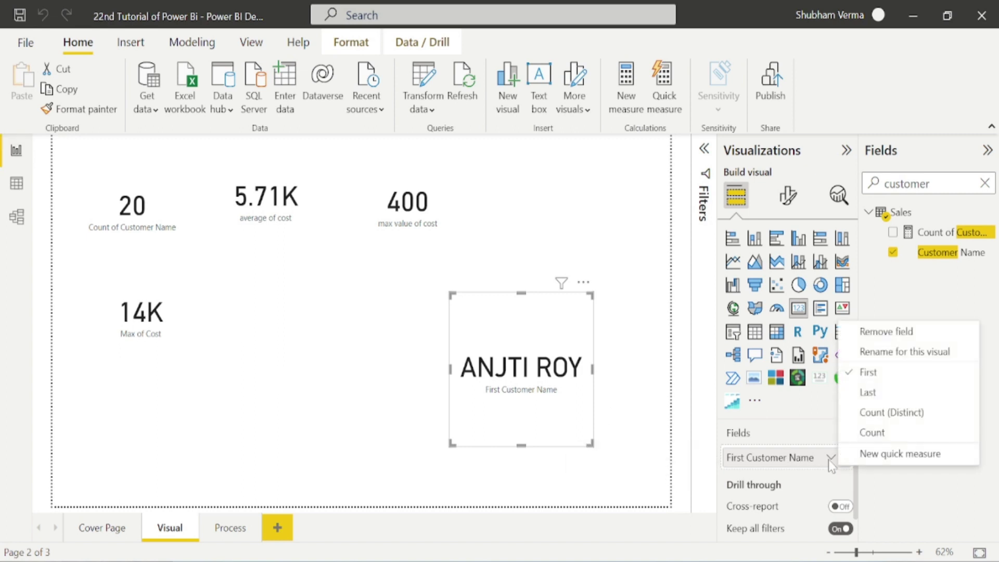
click(865, 433)
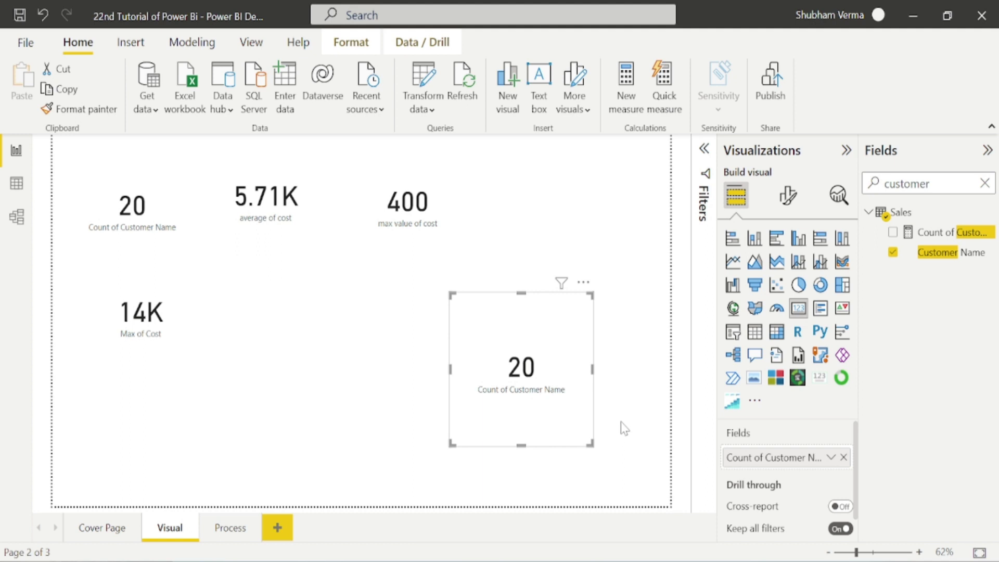
click(830, 458)
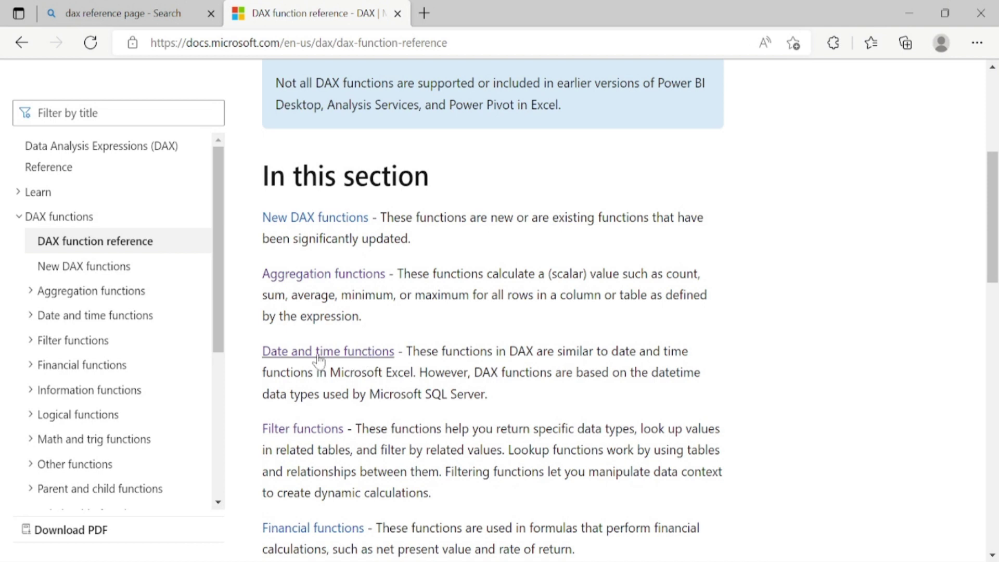
In the browser's DAX function reference, highlight Aggregation functions, open Date and time functions and look through its function list
drag(253, 285, 394, 274)
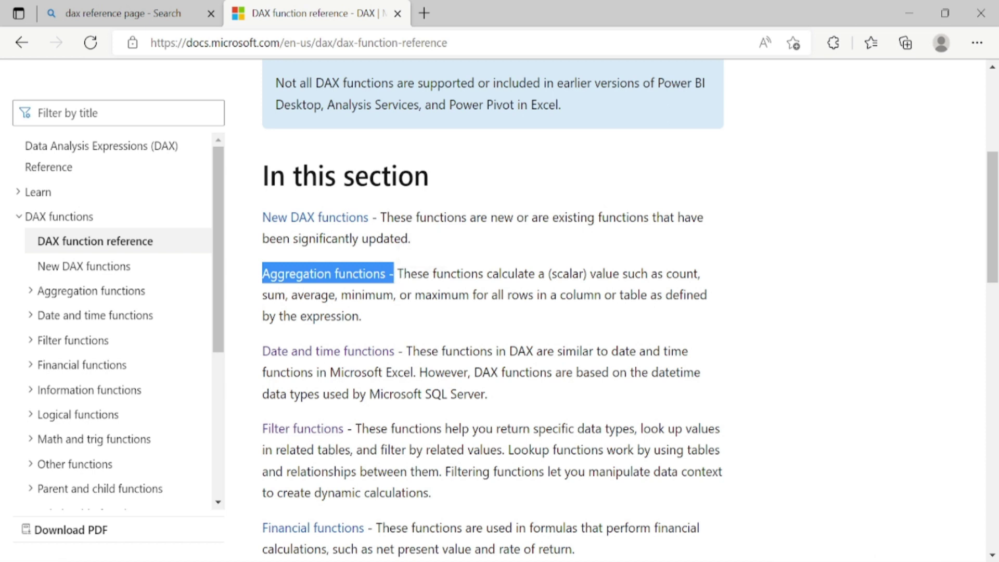
click(335, 354)
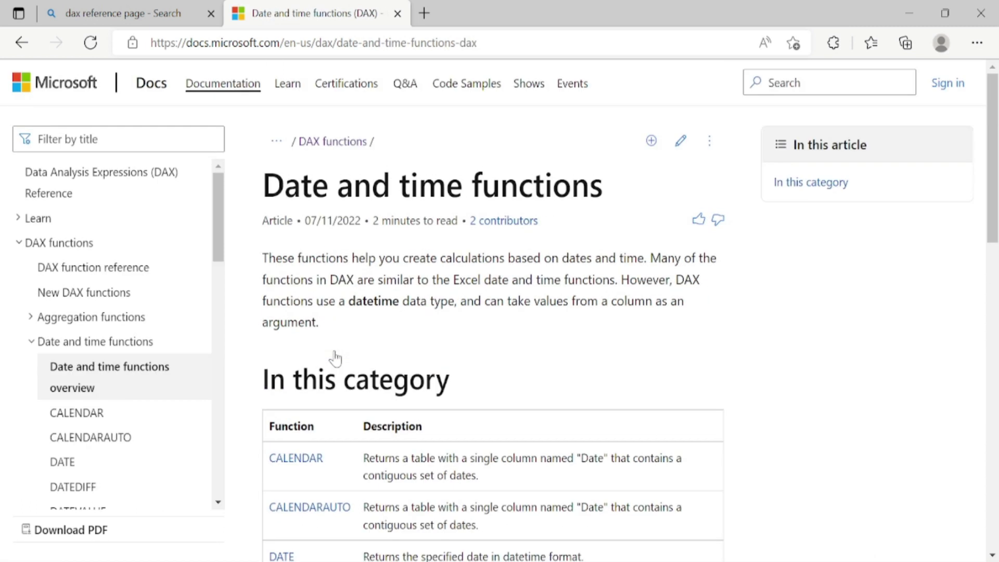
scroll(338, 359, down, 4)
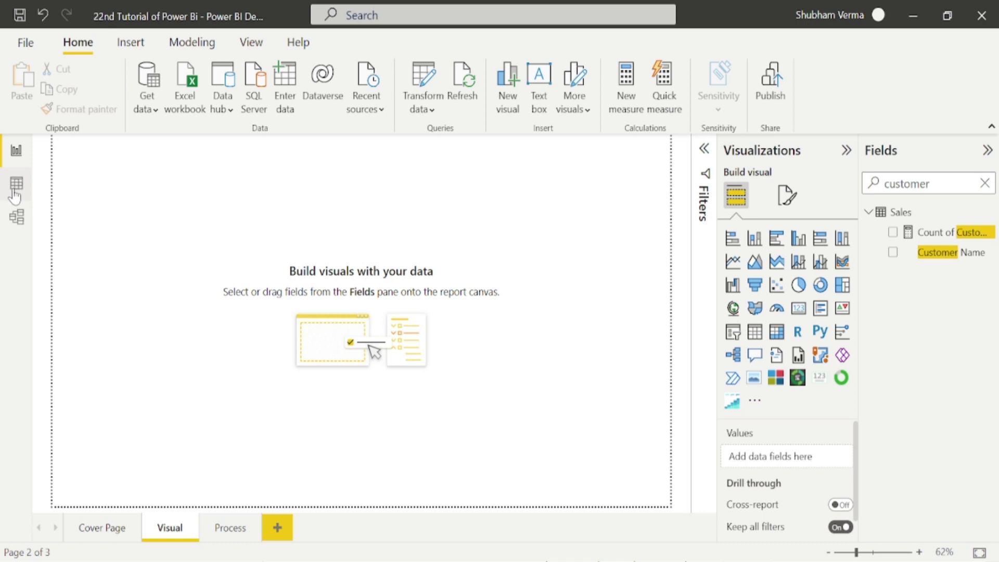
Create a new calculated table named CAlendar and start its formula with the CALENDAR function
click(15, 189)
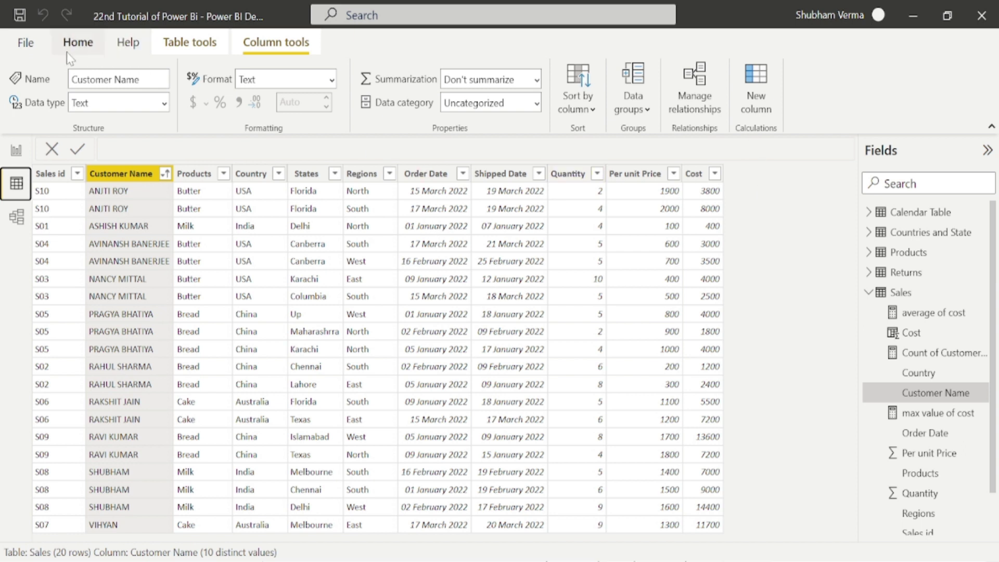
click(77, 42)
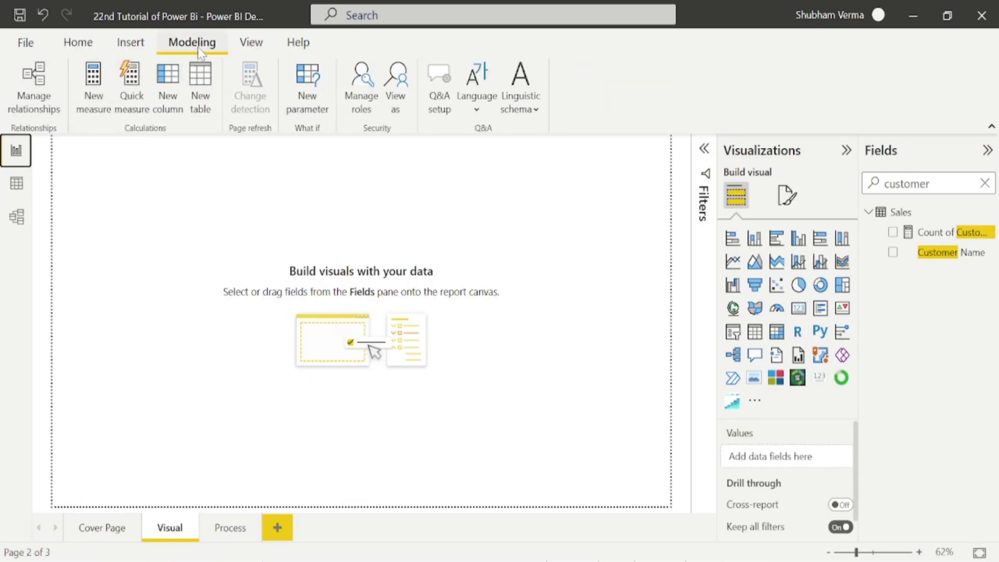
click(203, 109)
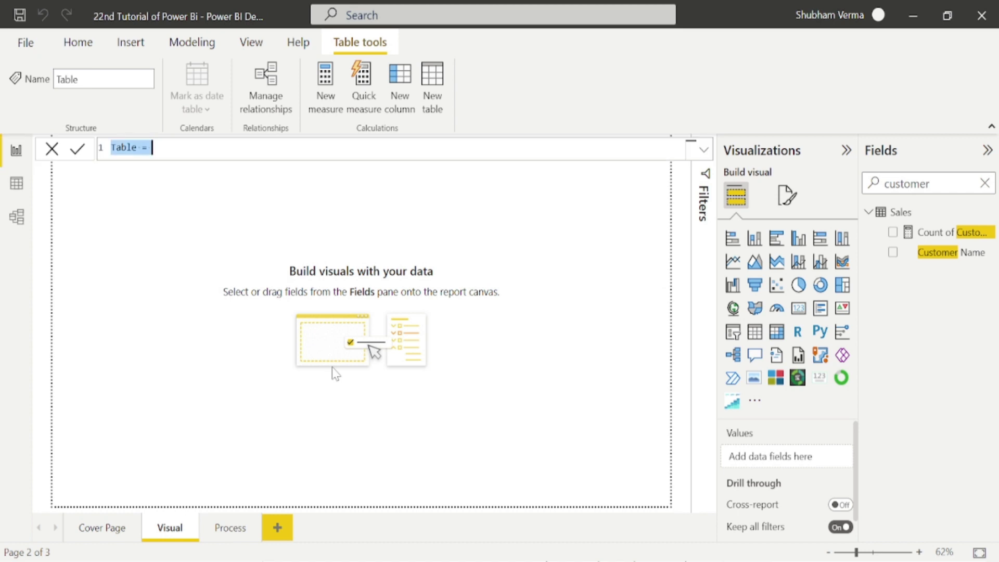
key(BackSpace)
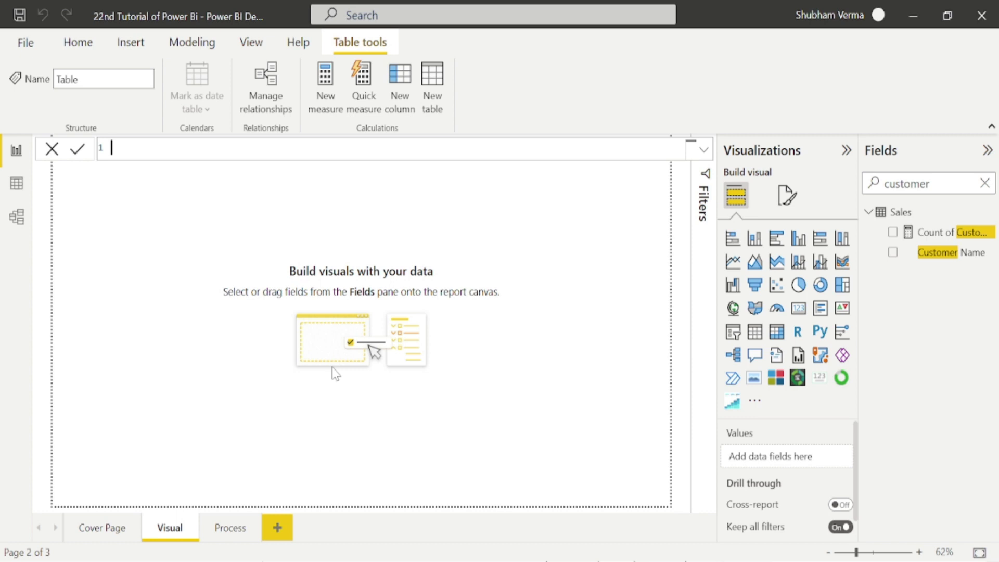
text(CAlendar = calen)
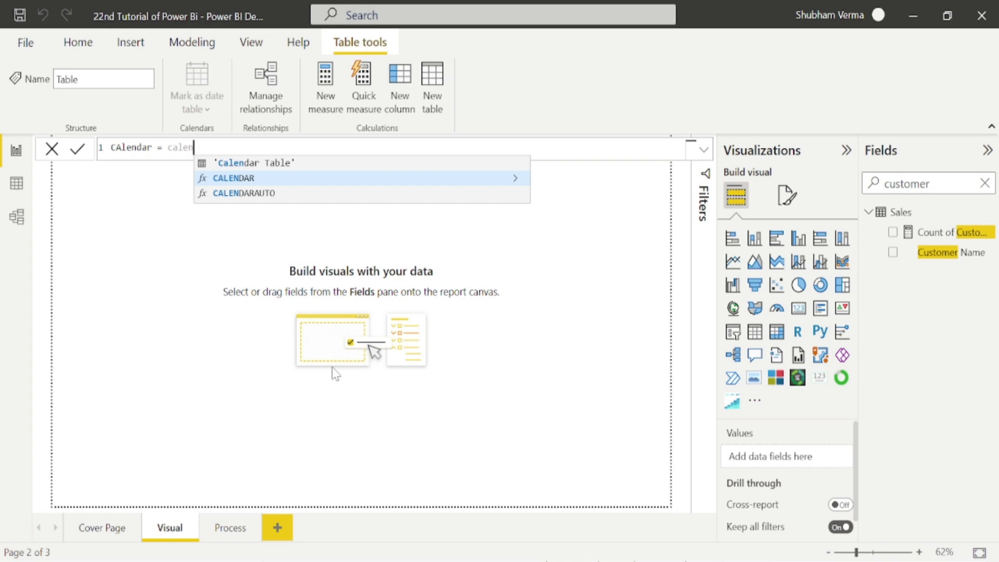
key(Down)
key(Up)
key(Tab)
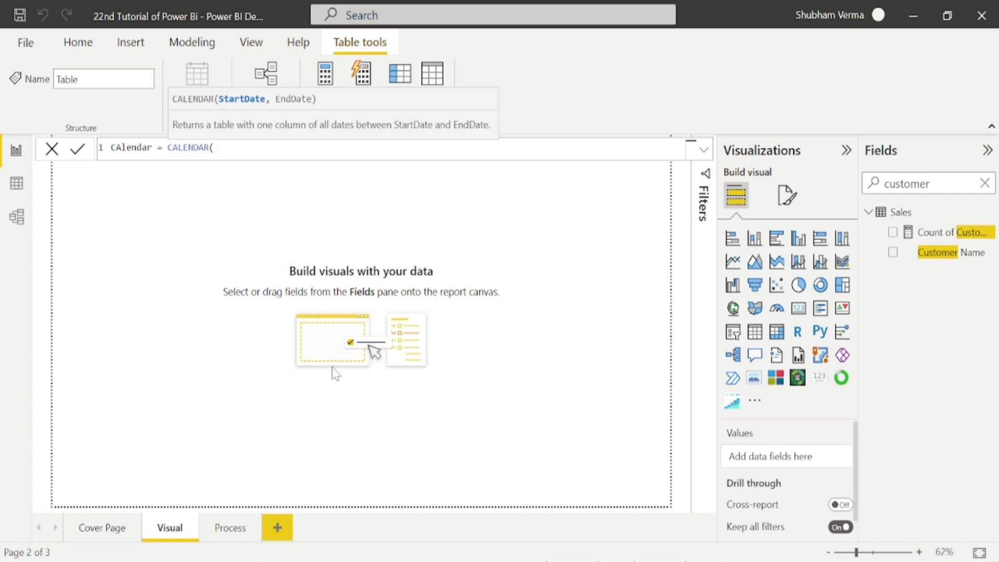
Complete the CAlendar table formula with DATE(2020,01,31) as start date and DATE(2022,12,31) as end date
text(date)
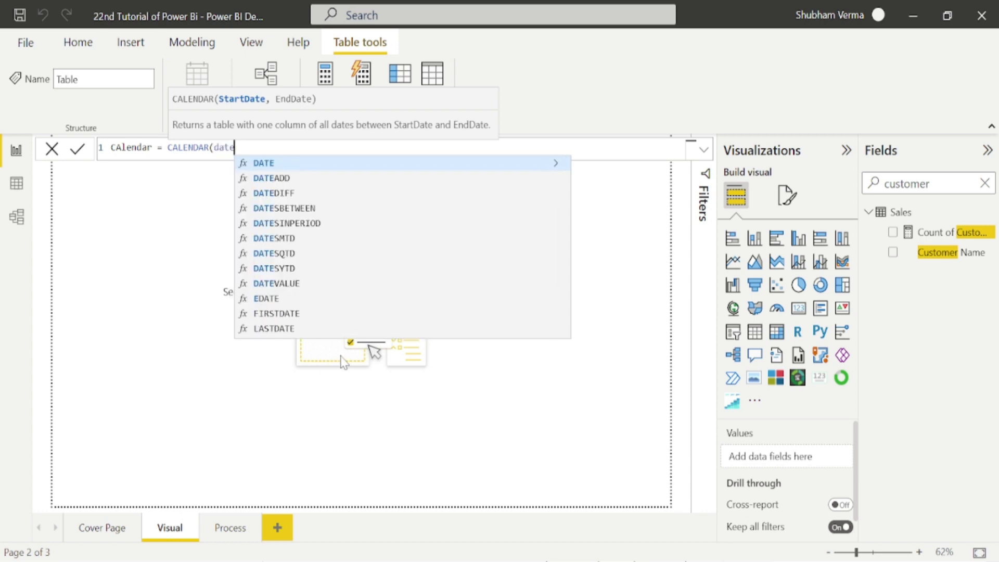
key(Tab)
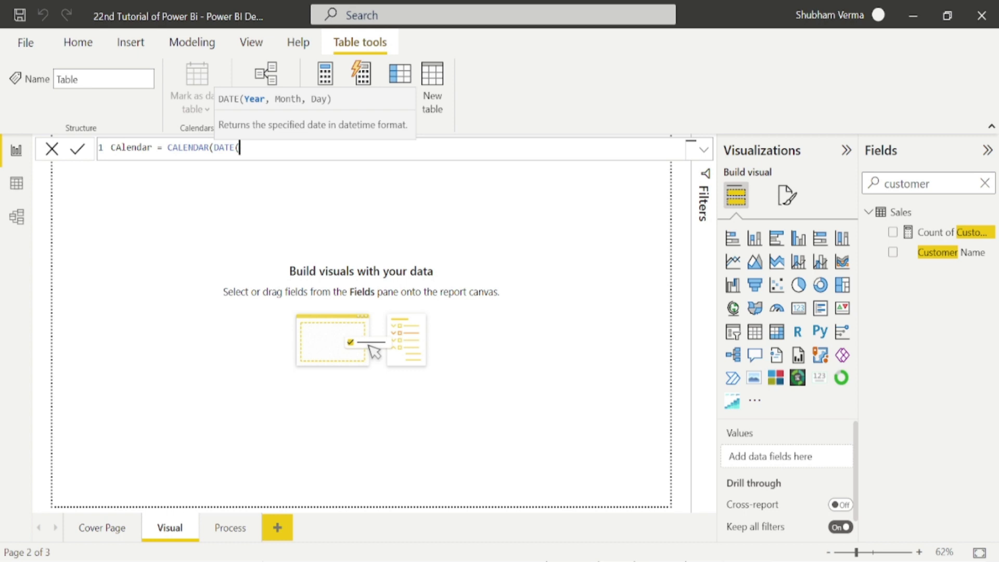
text(2020,01,31),)
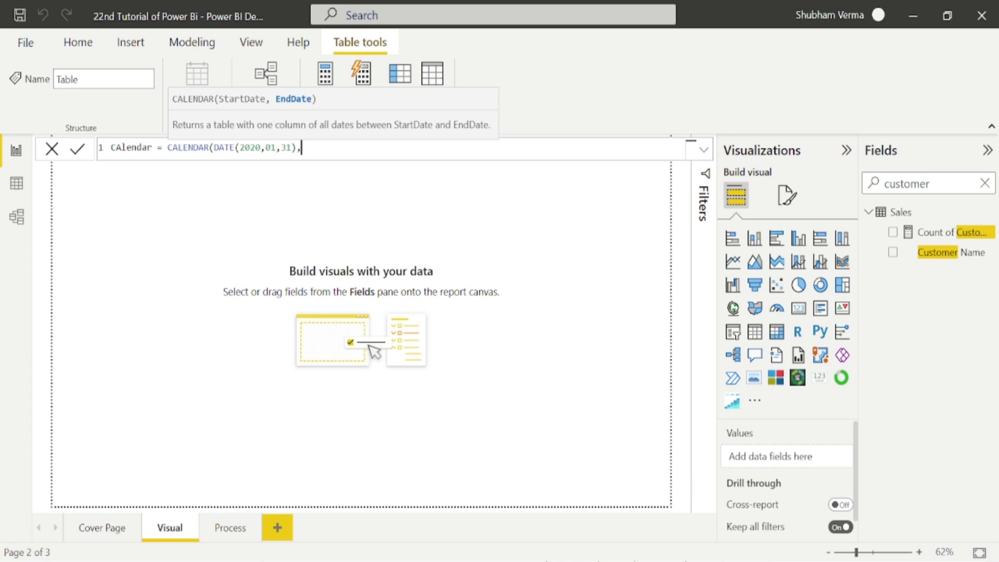
text(date)
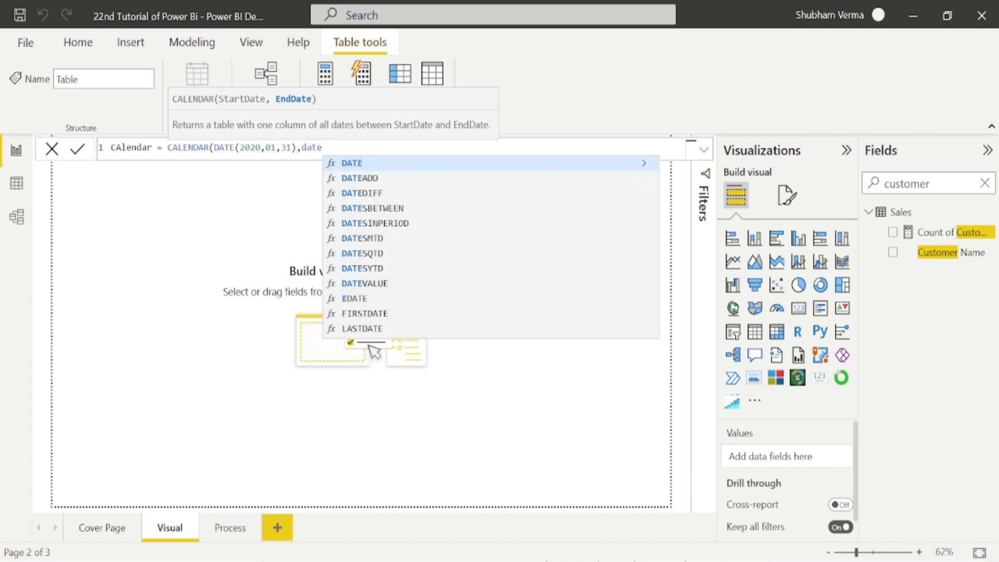
key(Tab)
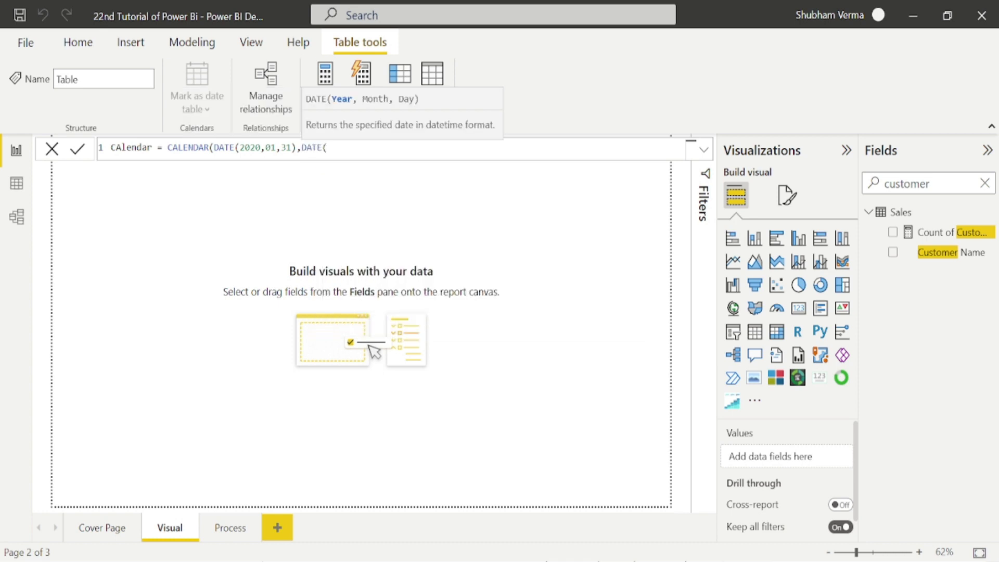
text(2022,12,31))
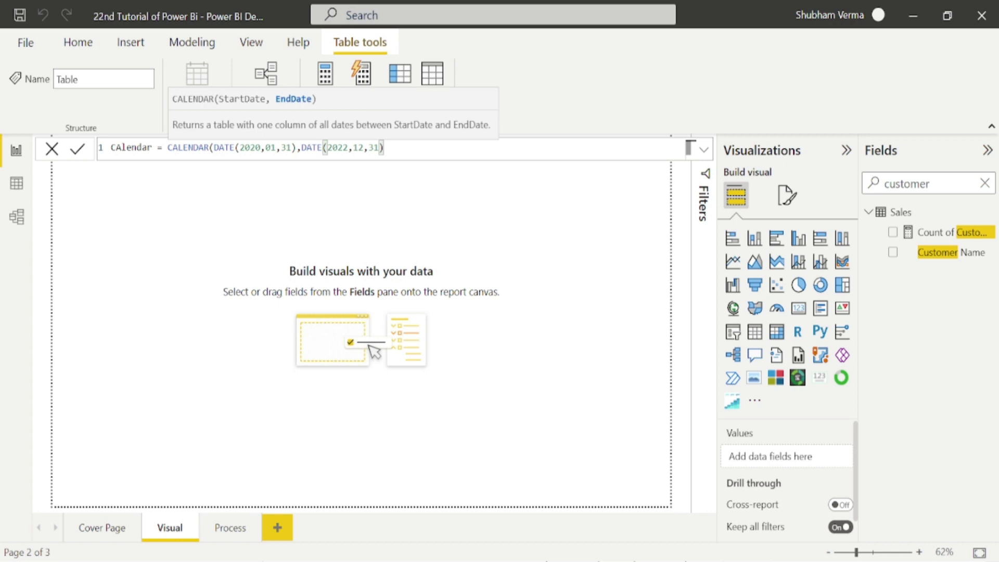
key(Return)
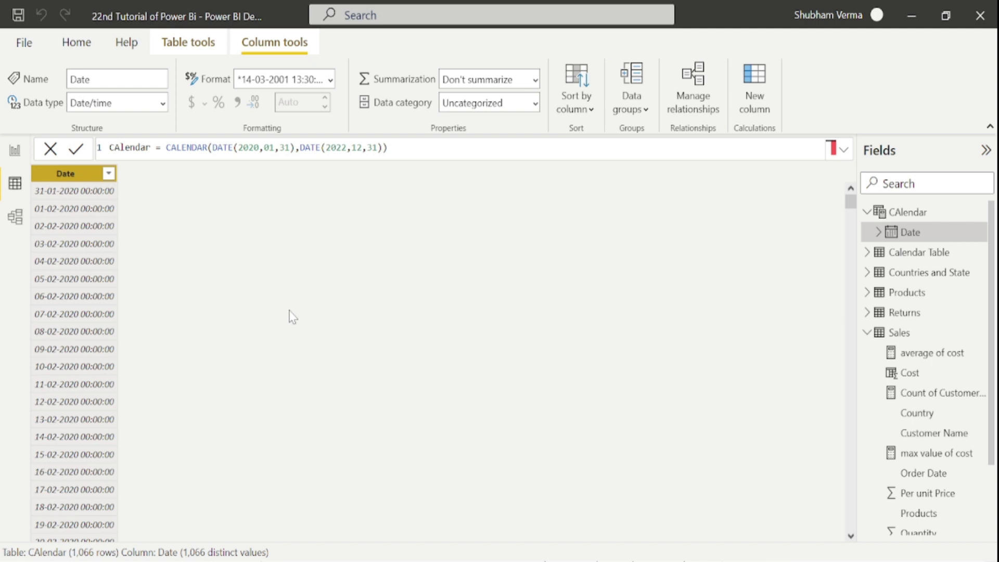
Add a calculated column named year to the CAlendar table with the formula YEAR('CAlendar'[Date])
click(754, 101)
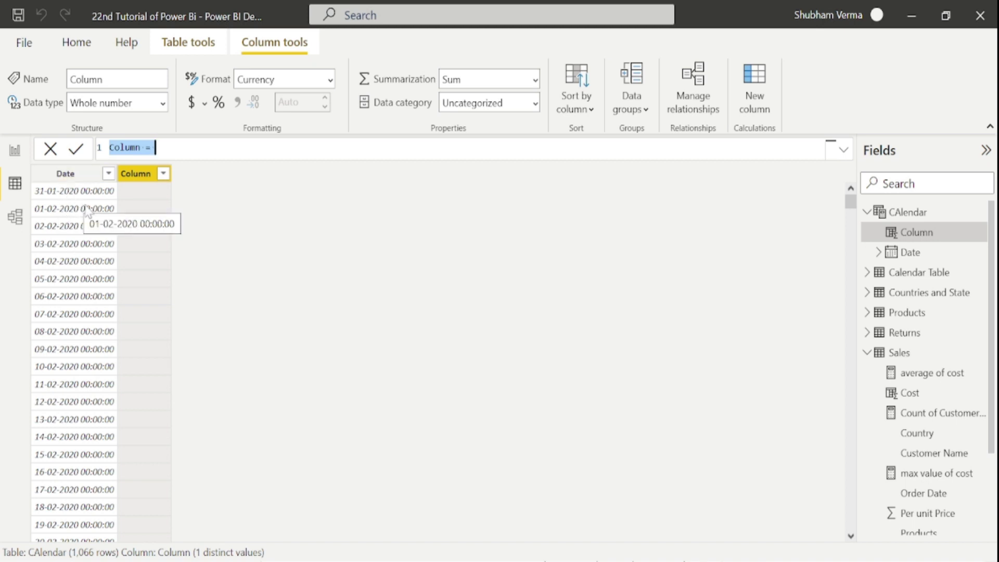
key(BackSpace)
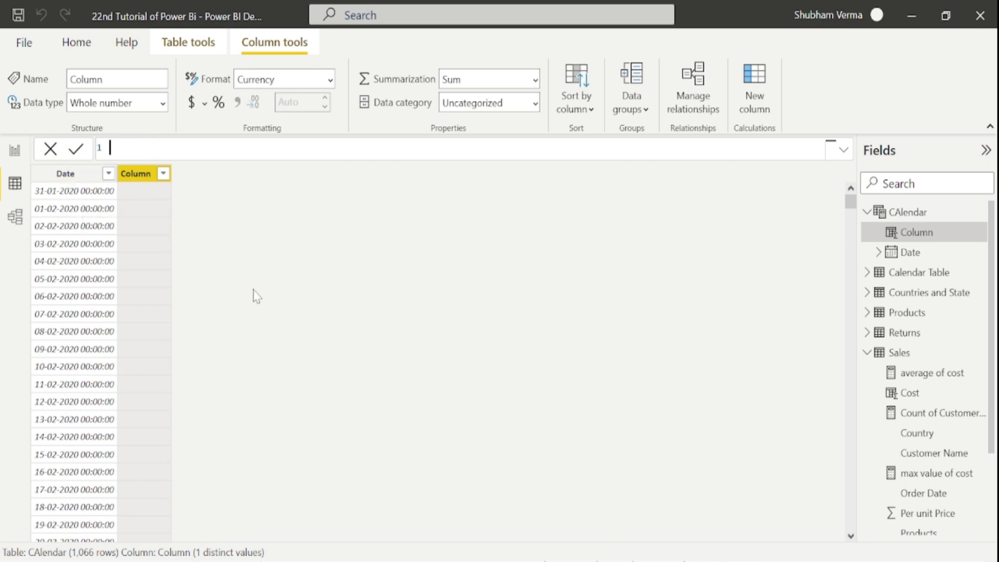
text(year = year)
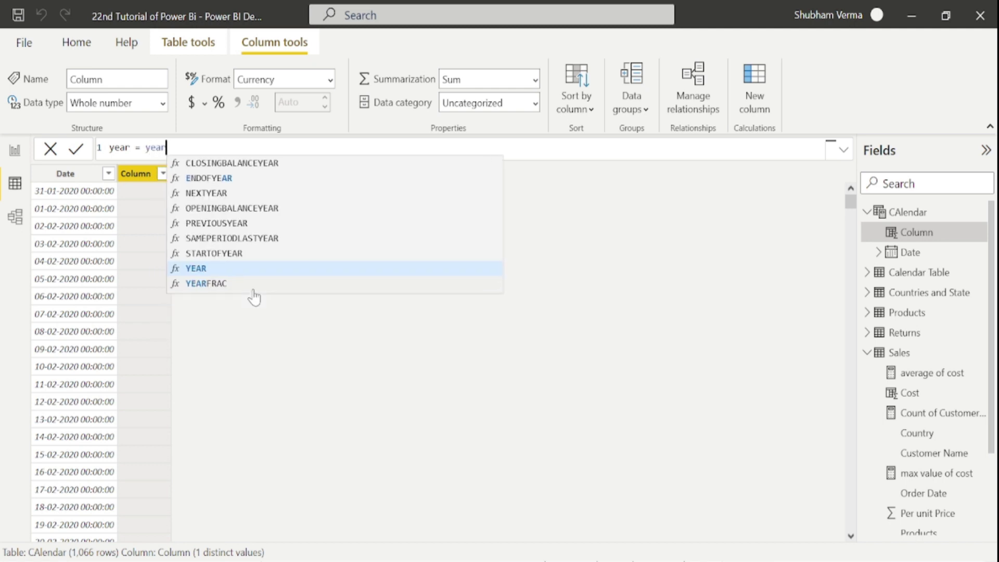
key(Tab)
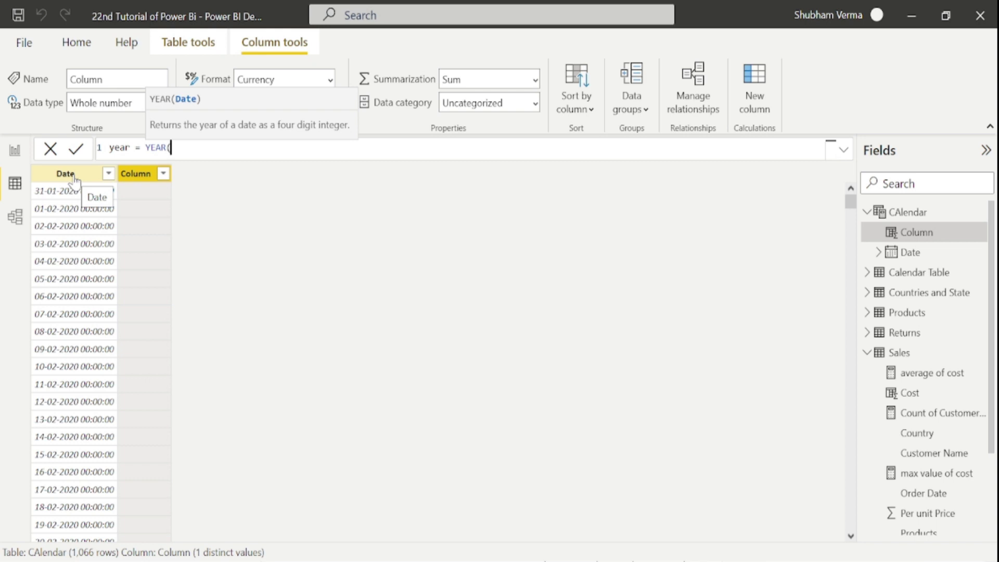
text(date)
key(Up)
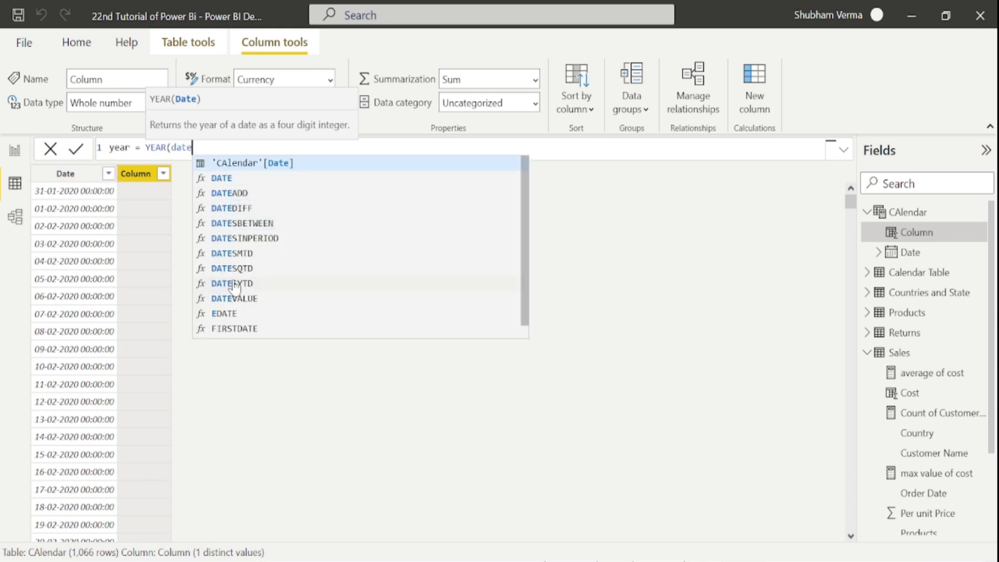
click(293, 171)
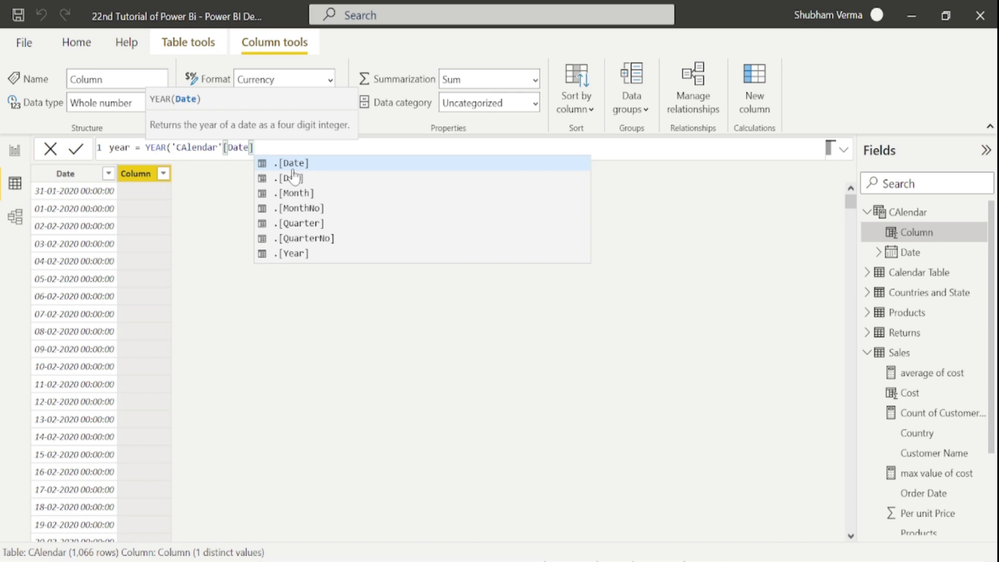
text())
key(Return)
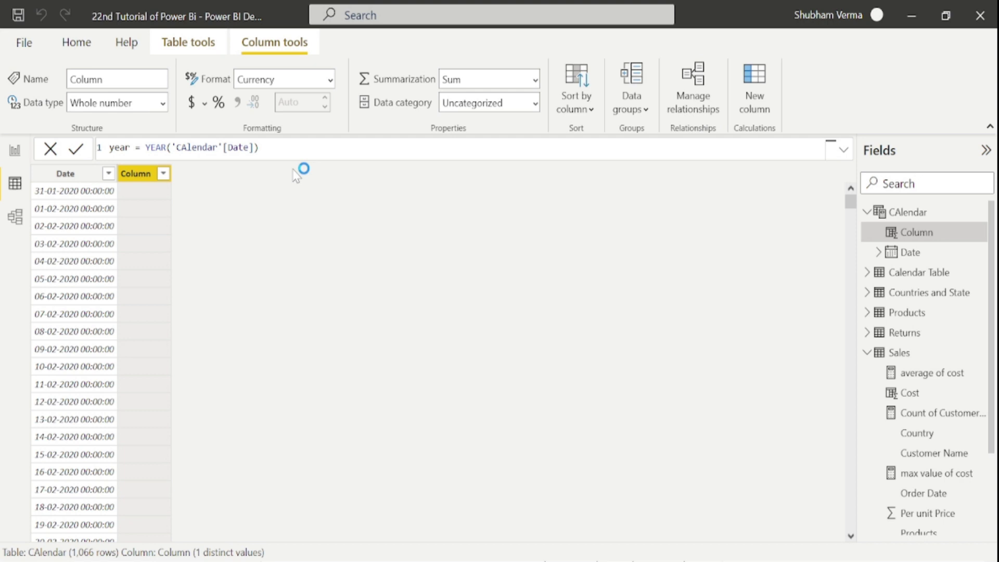
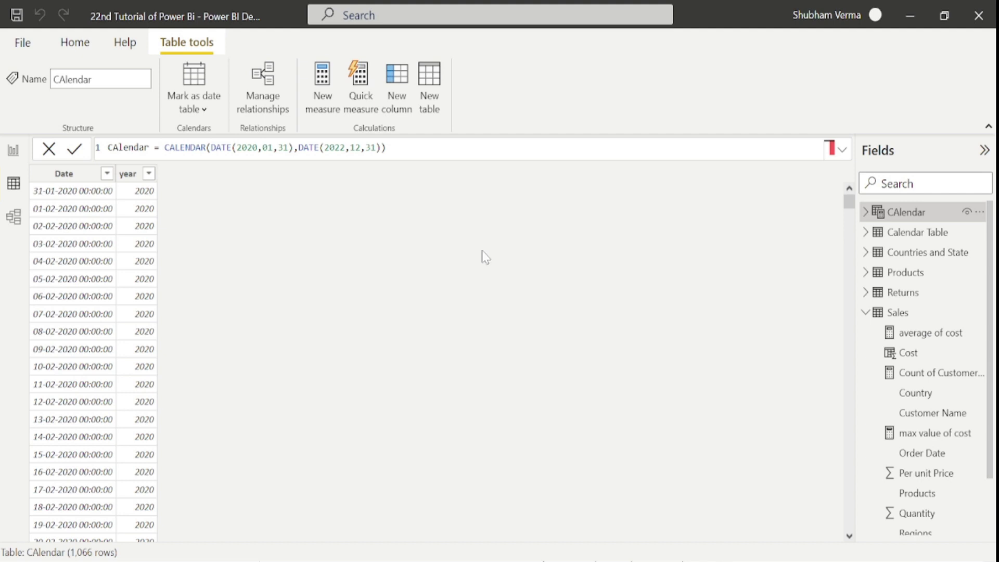
Add a calculated column named "difference of dates" to the Sales table and start its formula with DATEDIFF
click(911, 312)
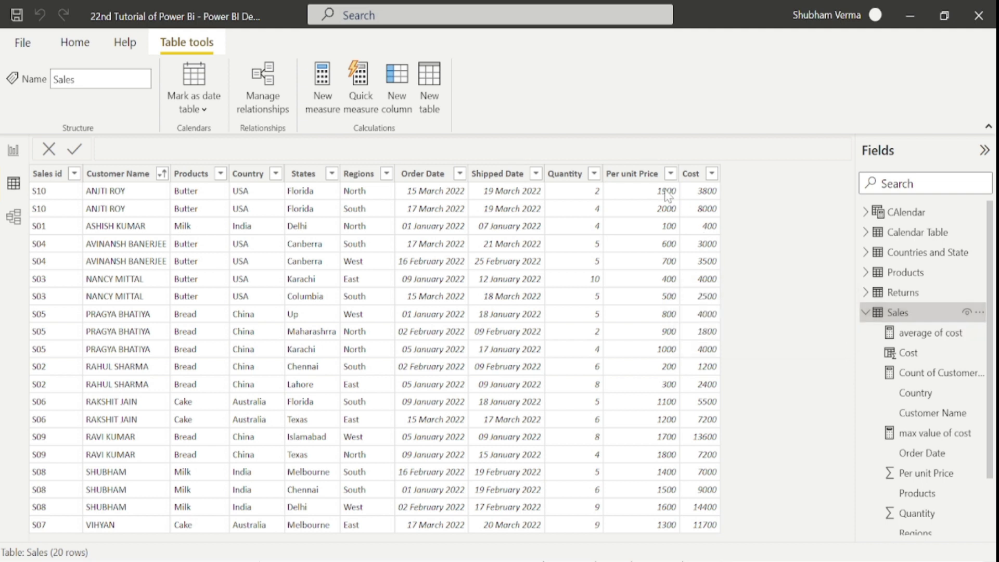
click(419, 174)
click(512, 175)
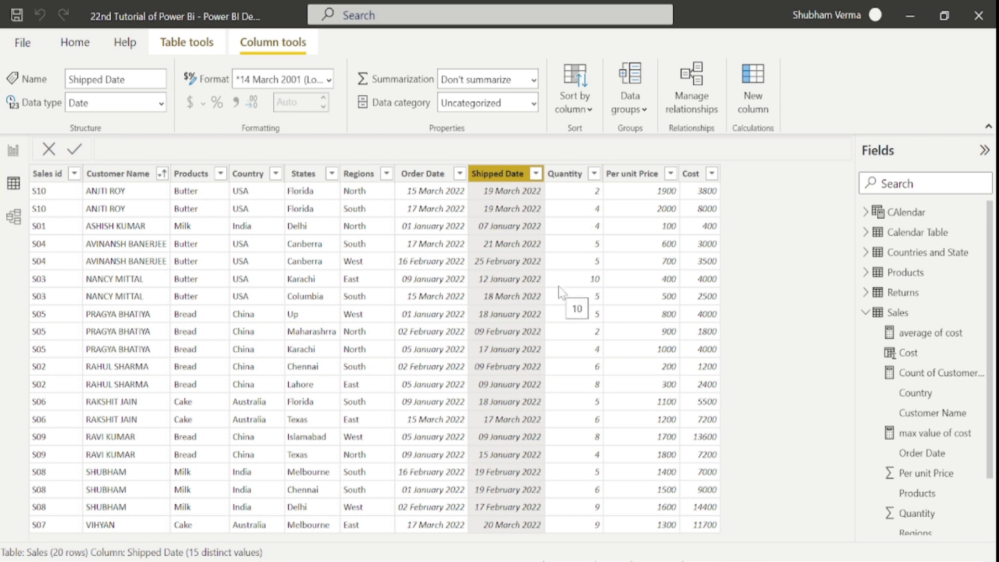
click(764, 111)
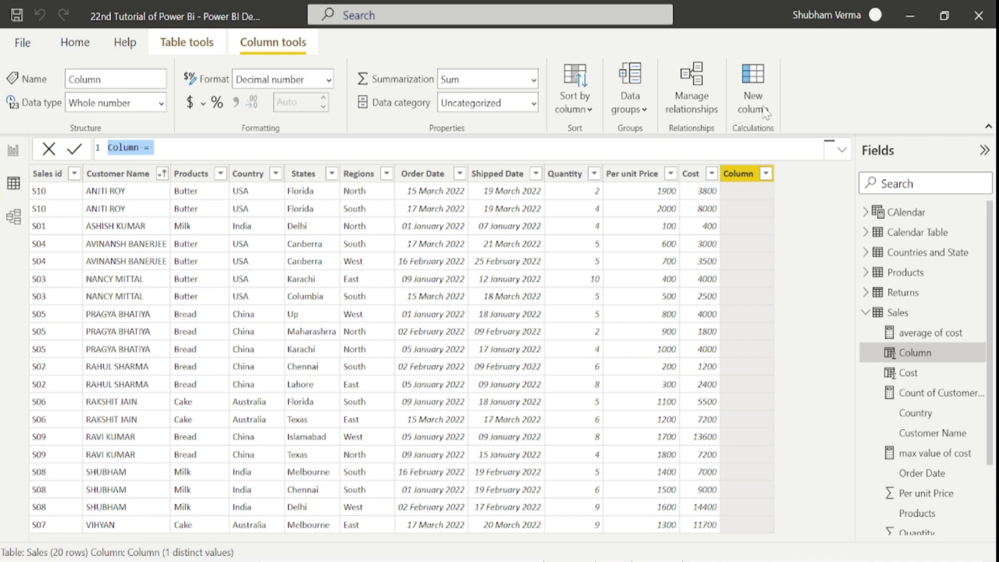
key(BackSpace)
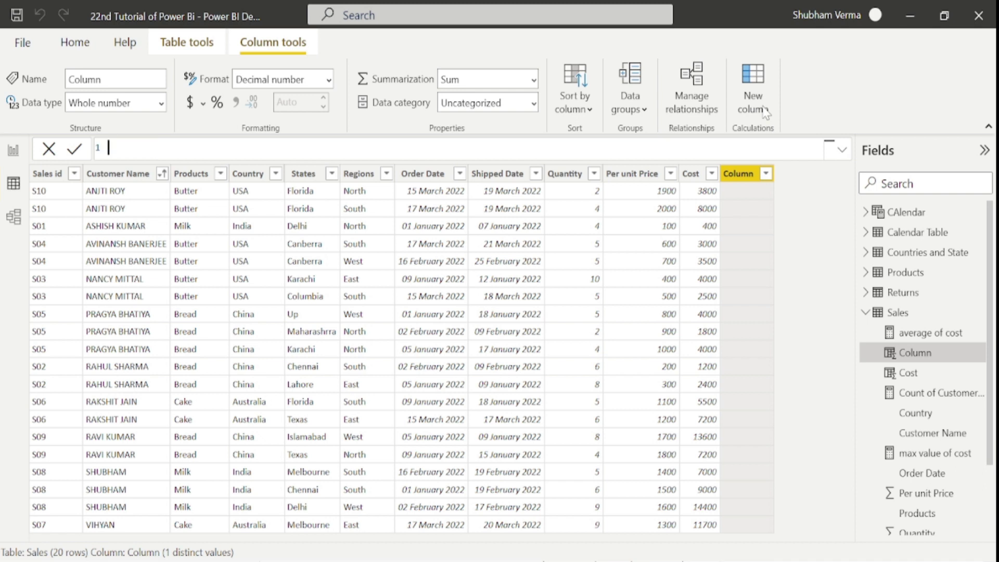
text(difference of dates =)
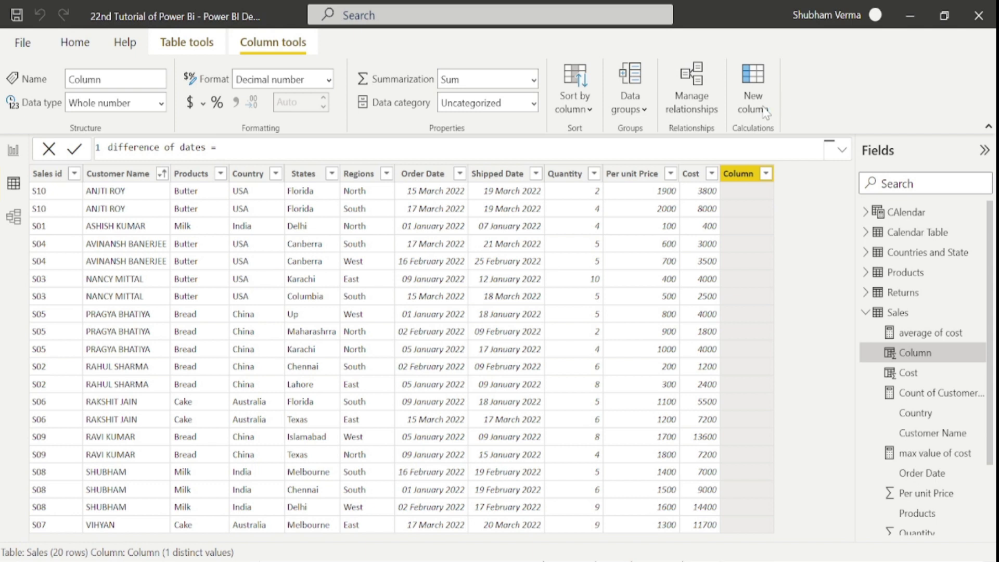
text(dat)
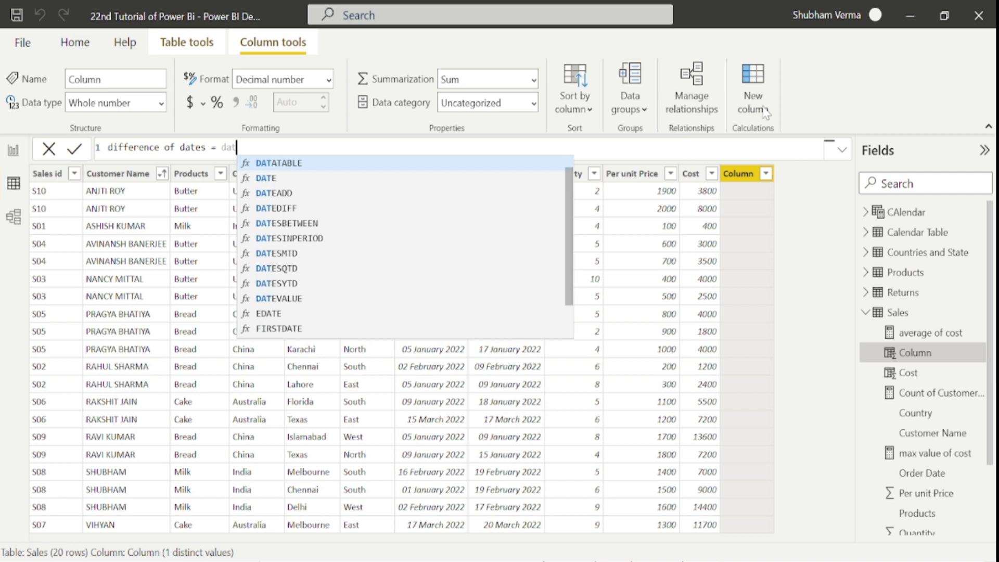
text(ed)
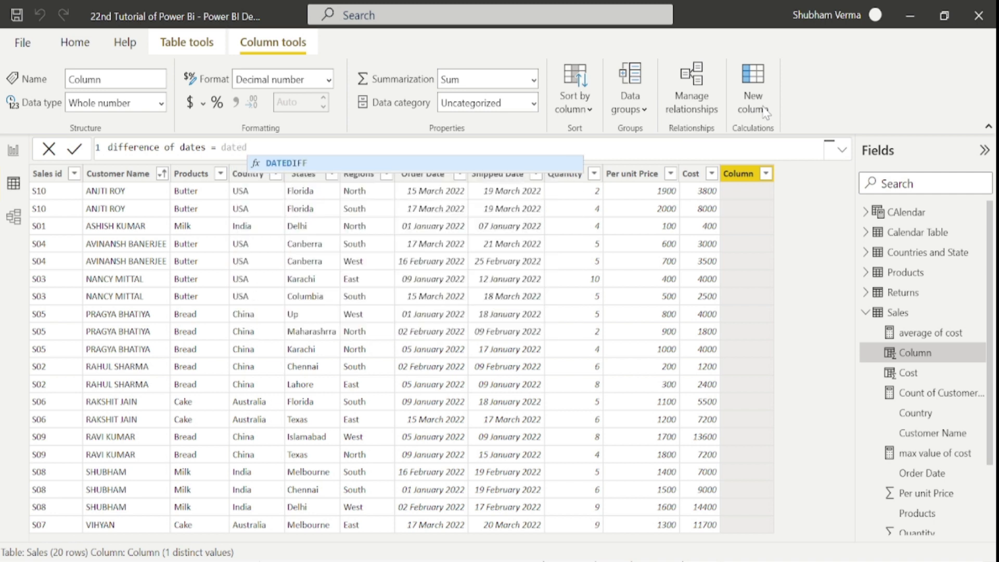
key(Tab)
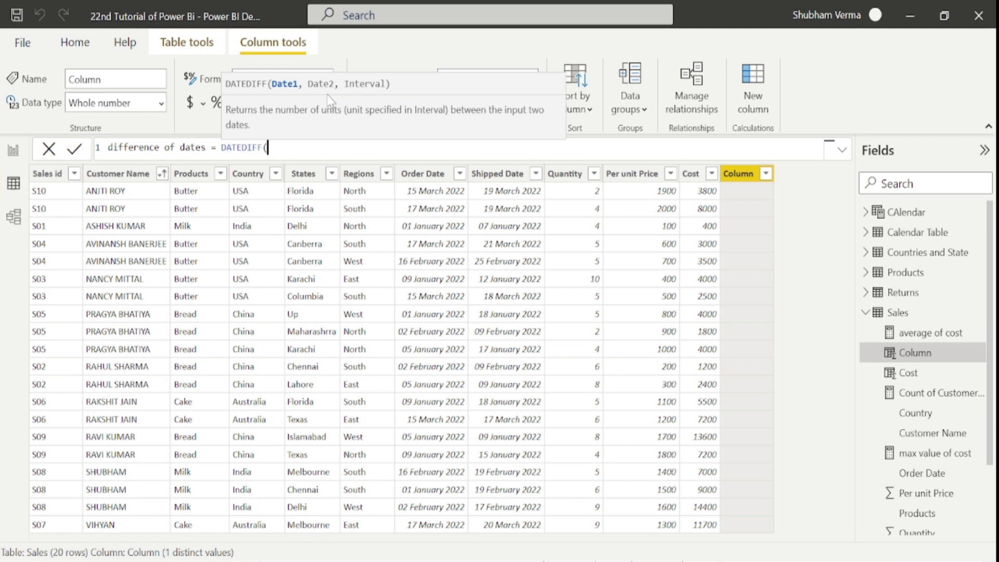
Complete the DATEDIFF formula with Sales[Order Date] as first date, Sales[Shipped Date] as second date and day as interval
text(ord)
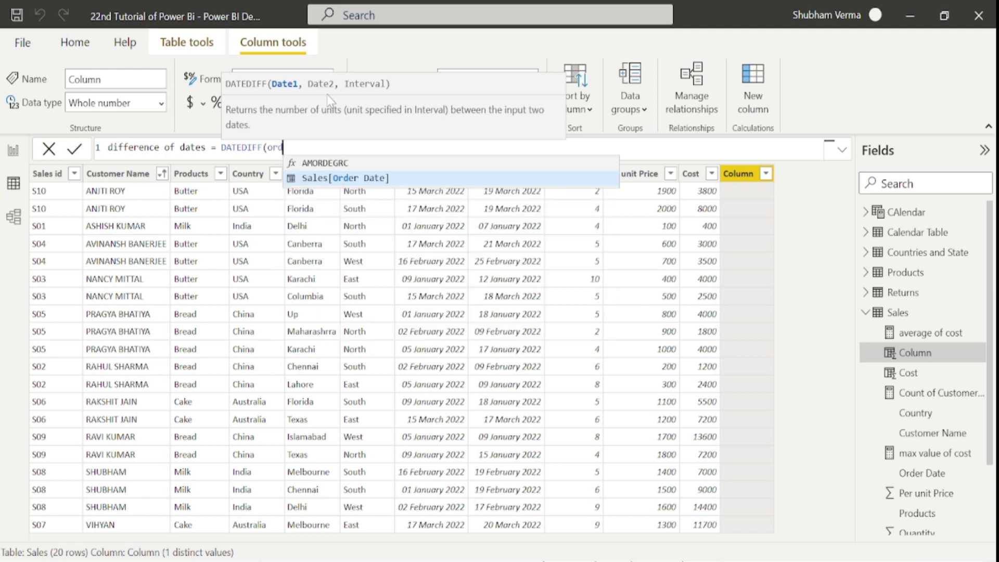
key(Tab)
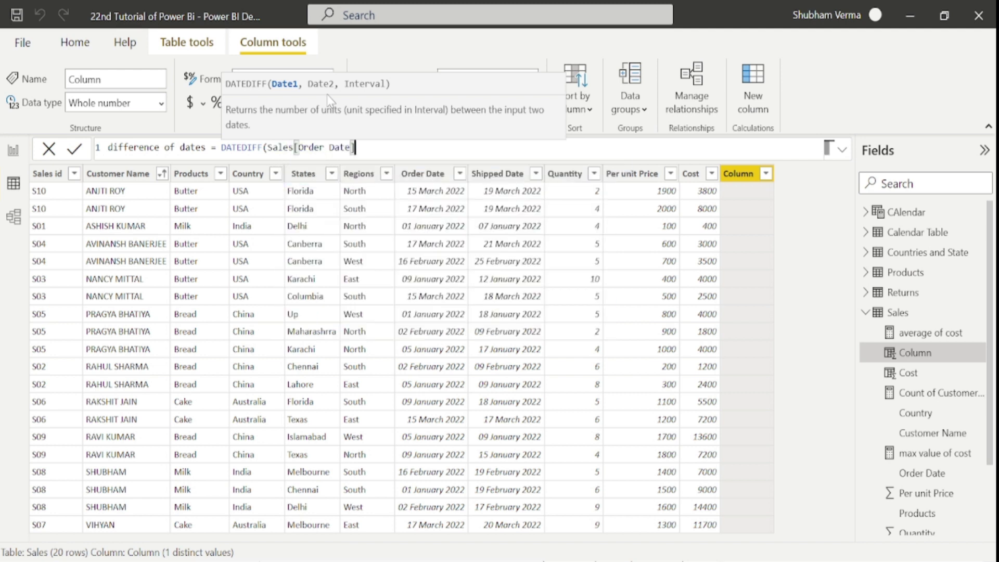
text(,)
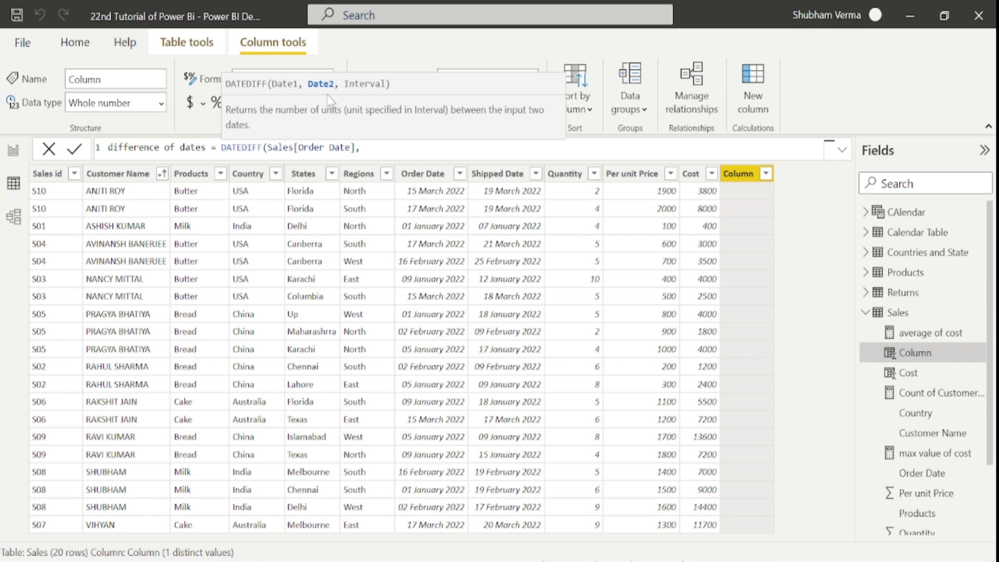
text(s[Sh)
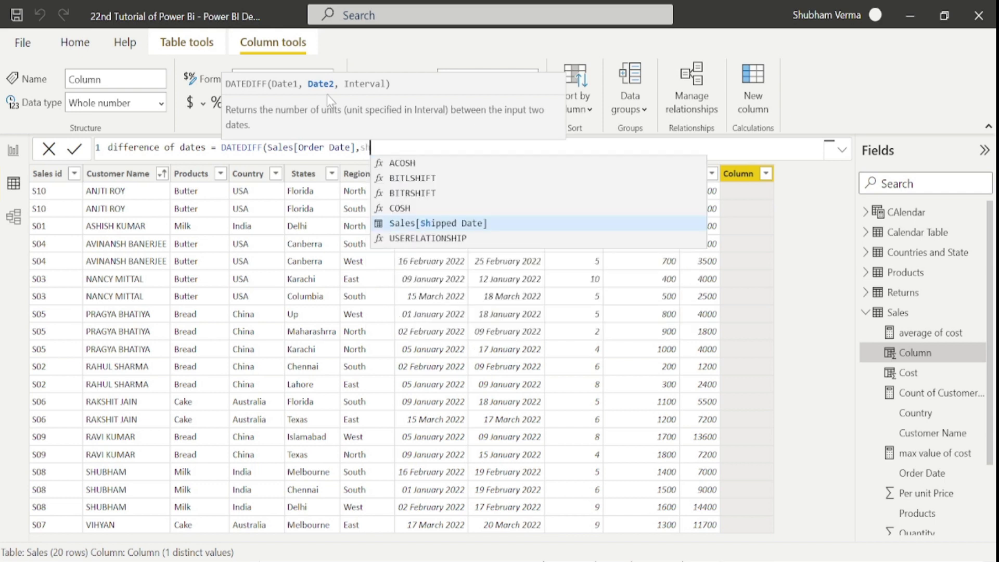
text(ip)
key(Tab)
text(,)
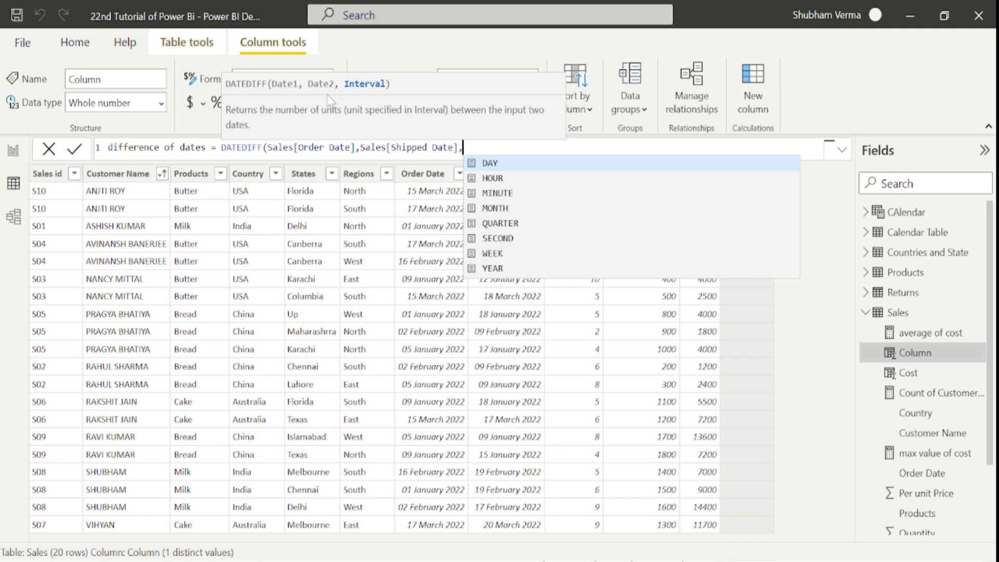
text(day)
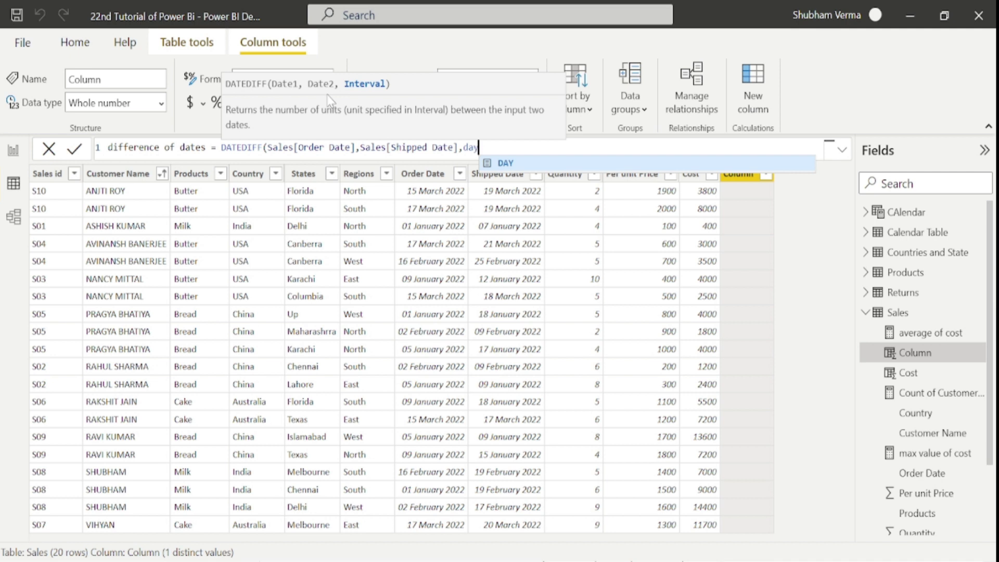
text())
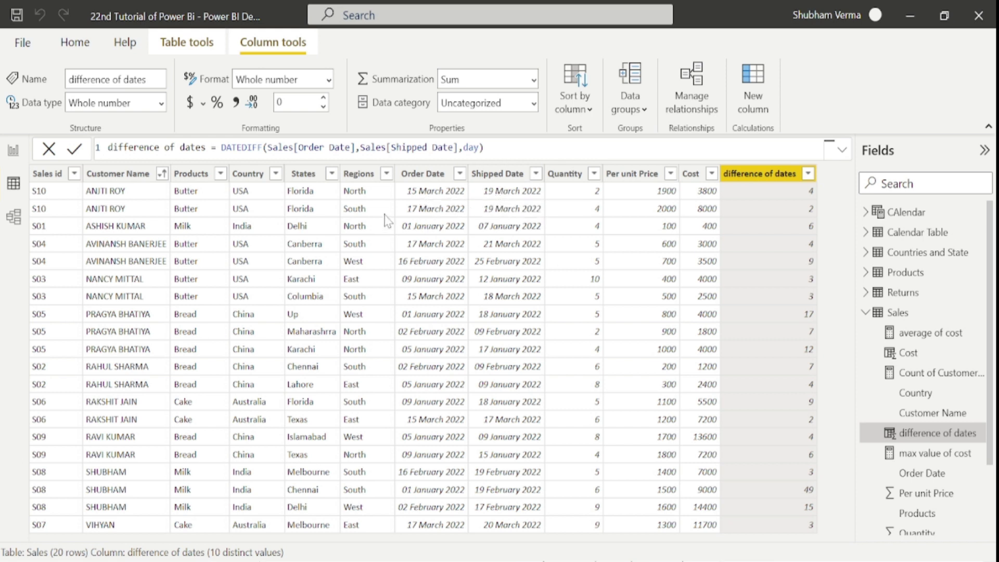
click(788, 193)
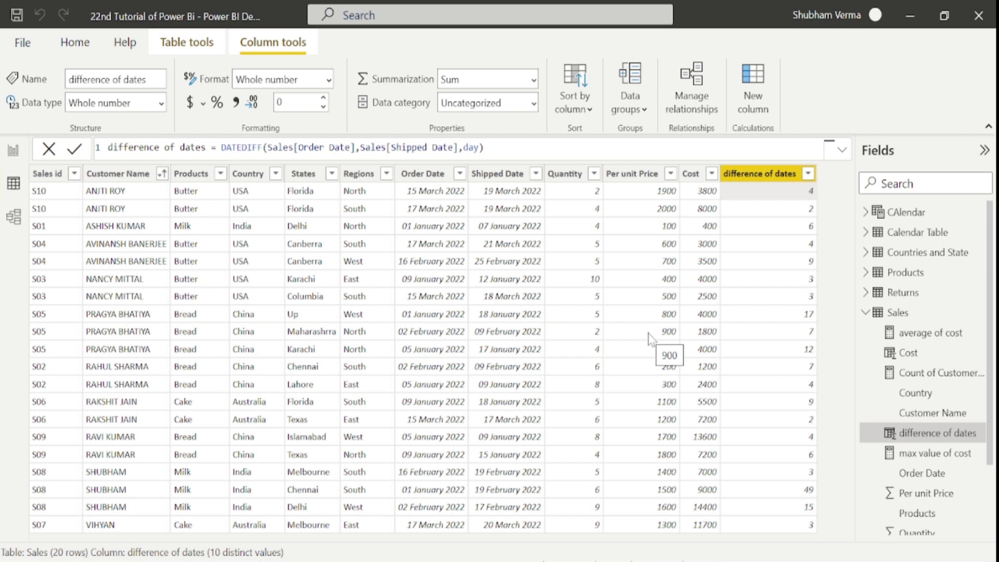
Change the interval in the "difference of dates" formula to HOUR and return to the report view
click(483, 147)
key(BackSpace)
key(BackSpace)
key(BackSpace)
key(BackSpace)
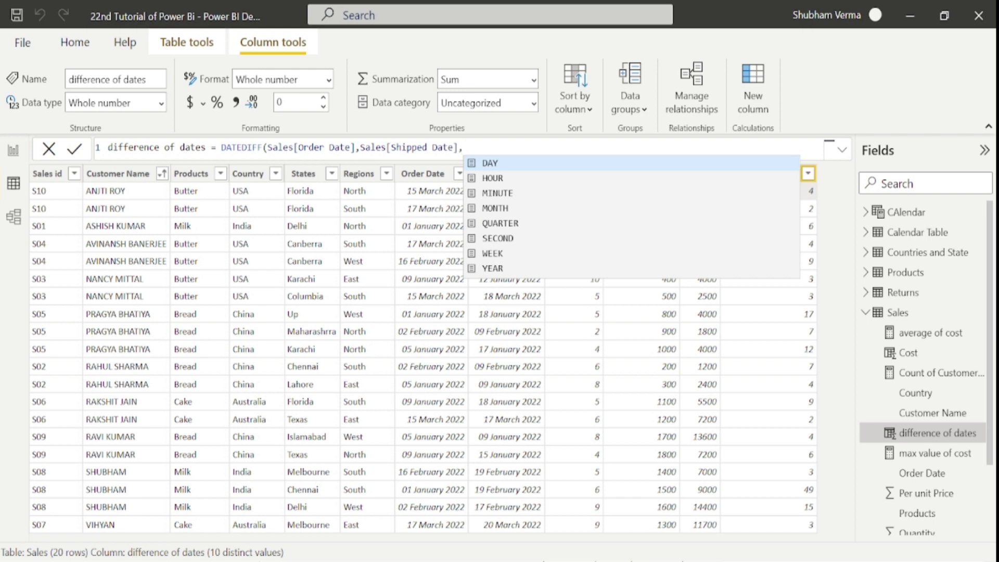
key(Down)
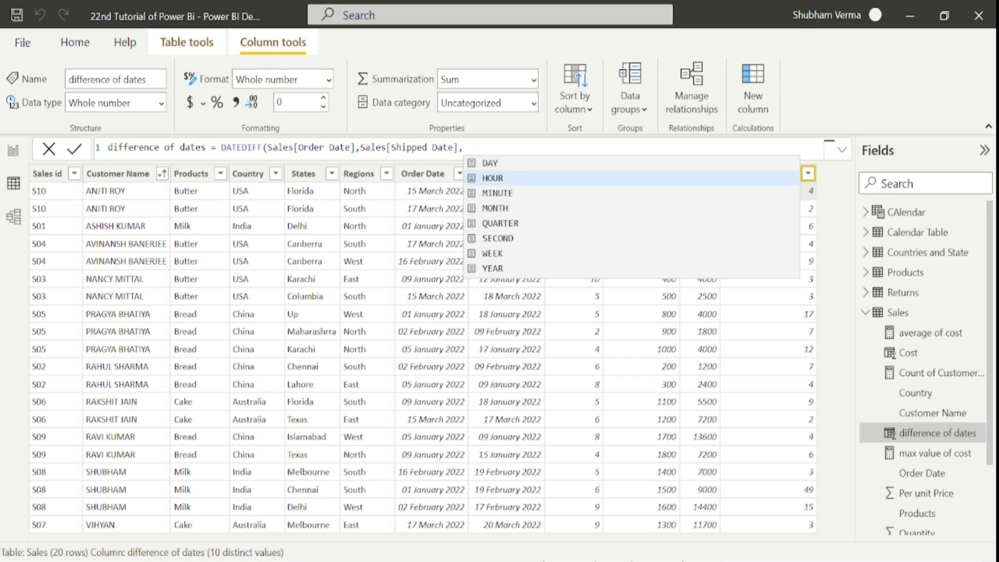
text(HOUR))
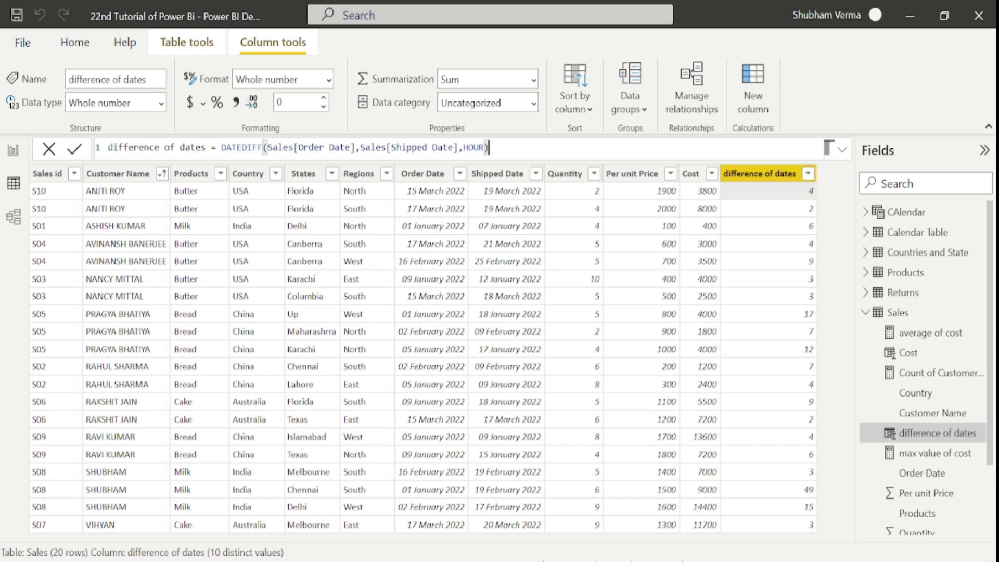
key(Return)
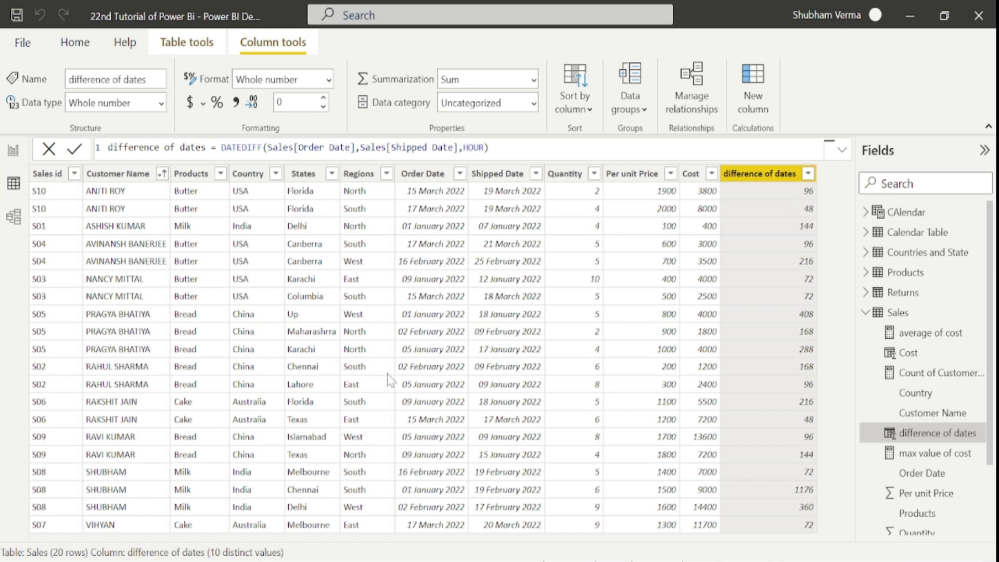
click(14, 150)
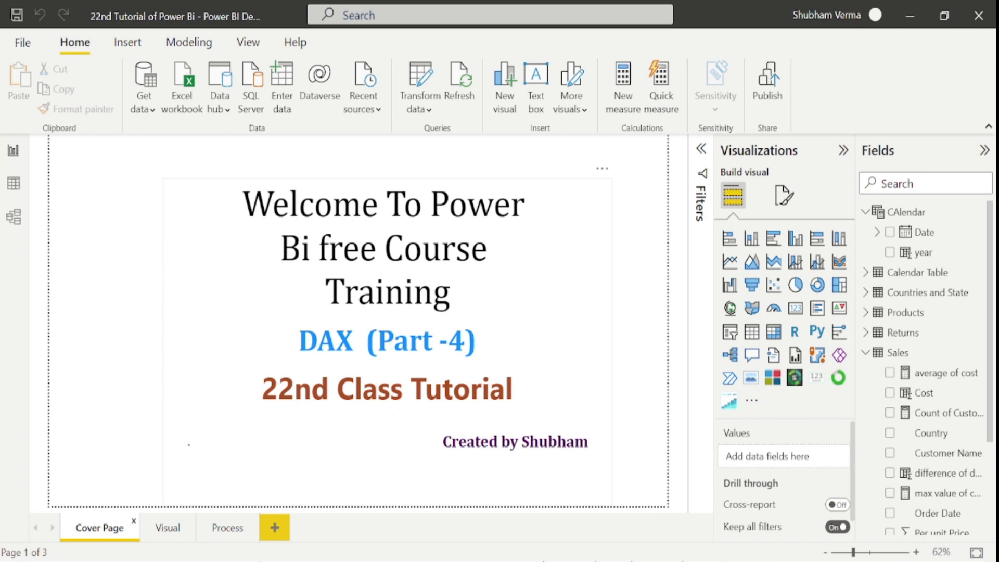